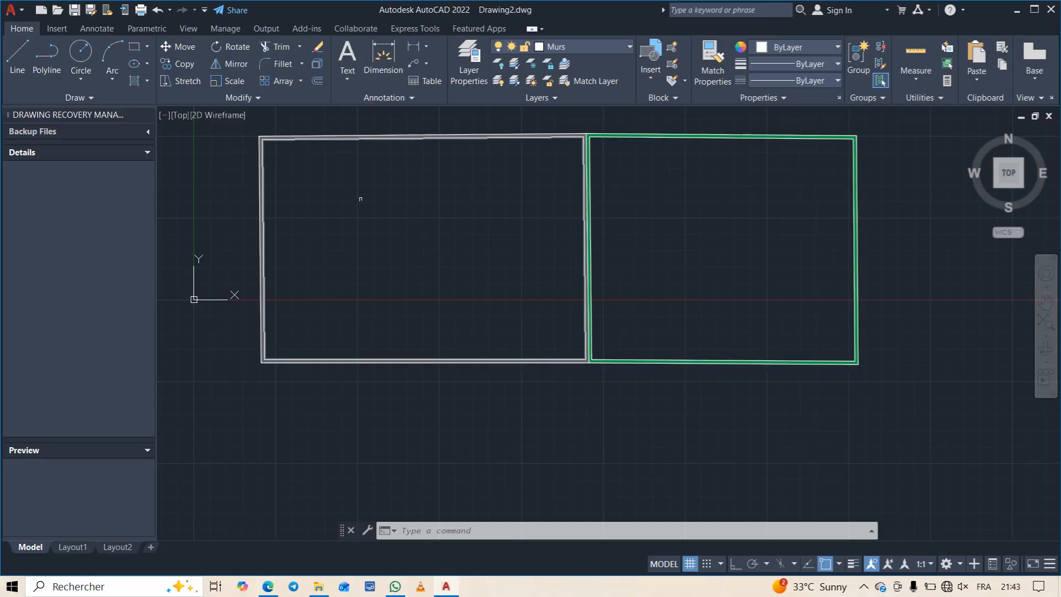
- Create a new layer named Ouverture alongside the Murs layer
left_click(385, 74)
left_click(482, 63)
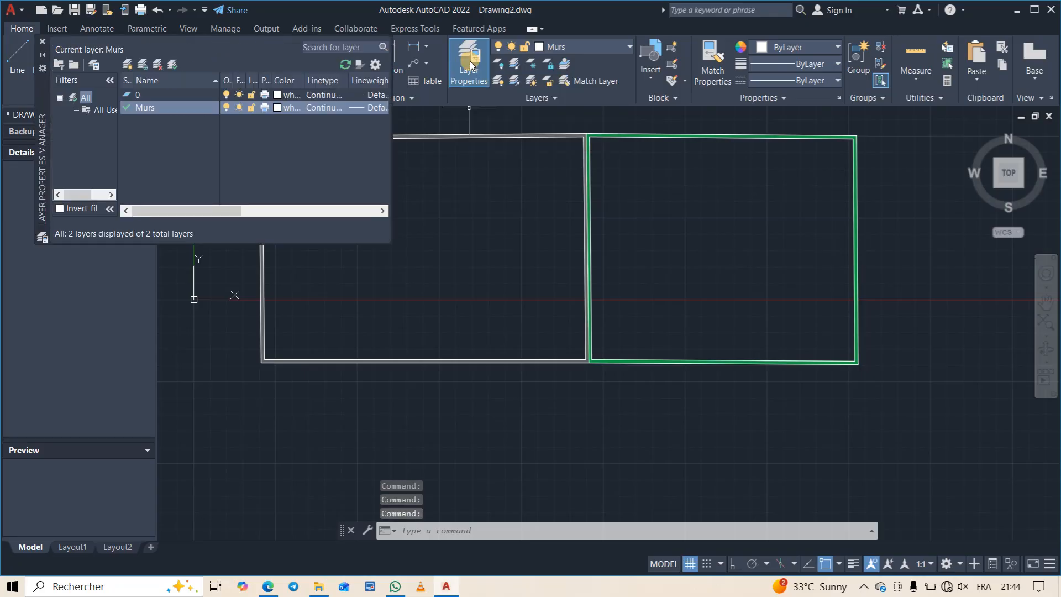
left_click(159, 115)
left_click(128, 64)
left_click(171, 95)
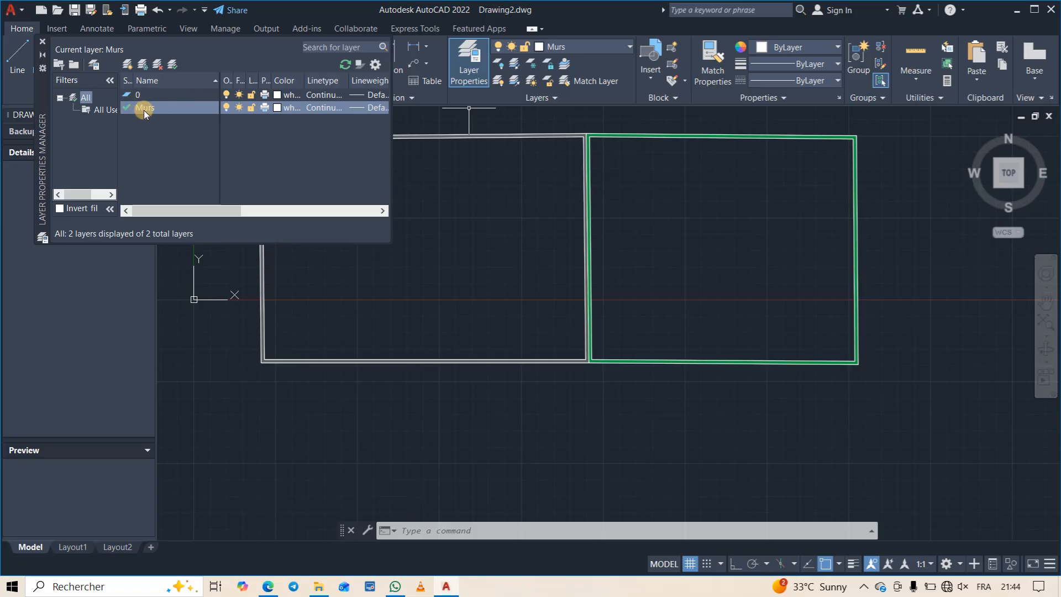
left_click(132, 67)
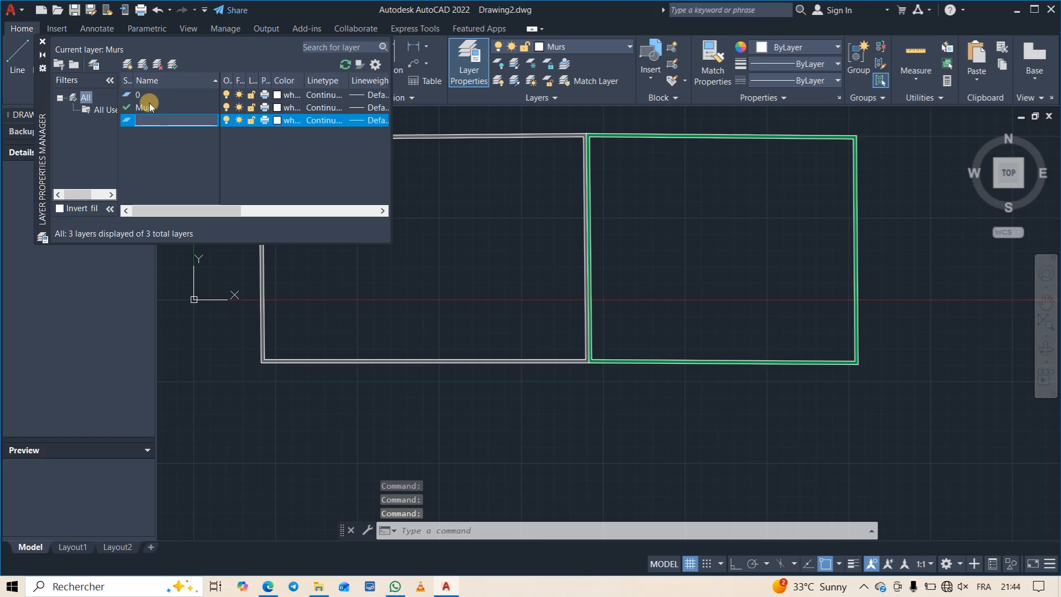
type("Ouv")
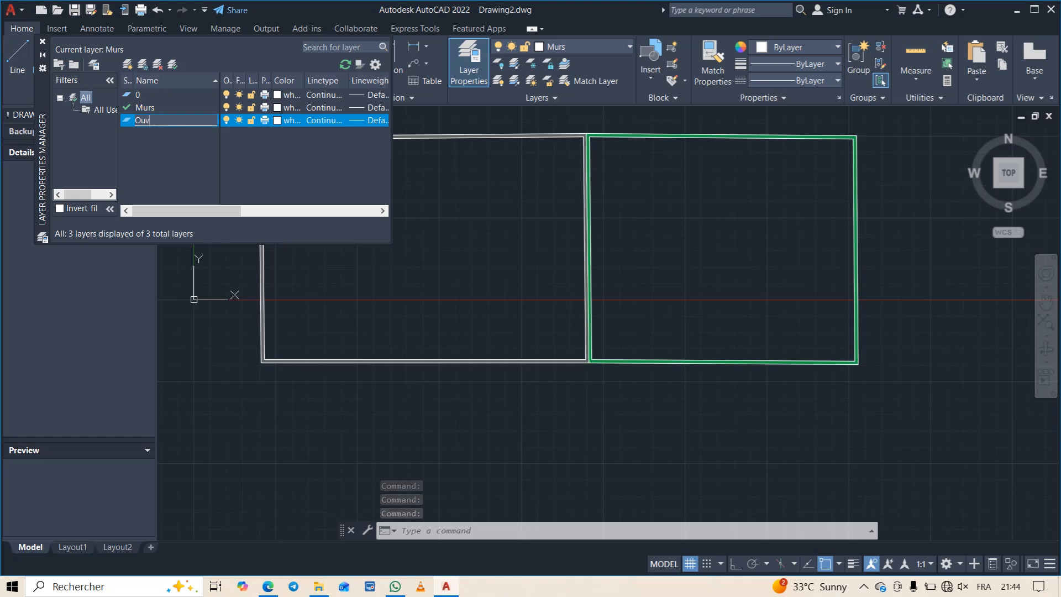
type("erture")
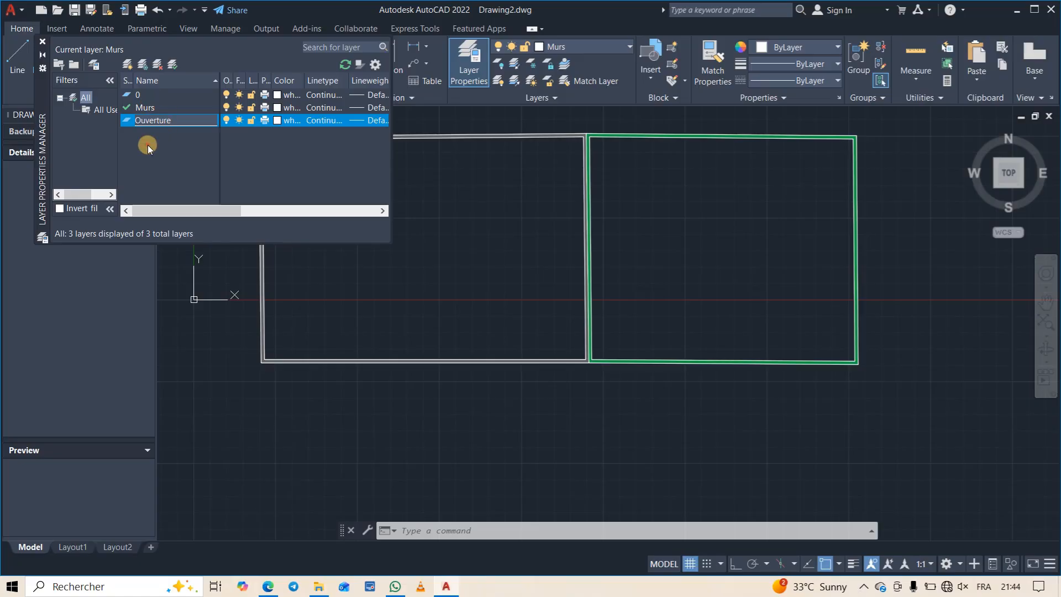
key("Return")
key("Return")
key("Return")
- Make the Ouverture layer current and set its colour to yellow, index 50
double_click(128, 121)
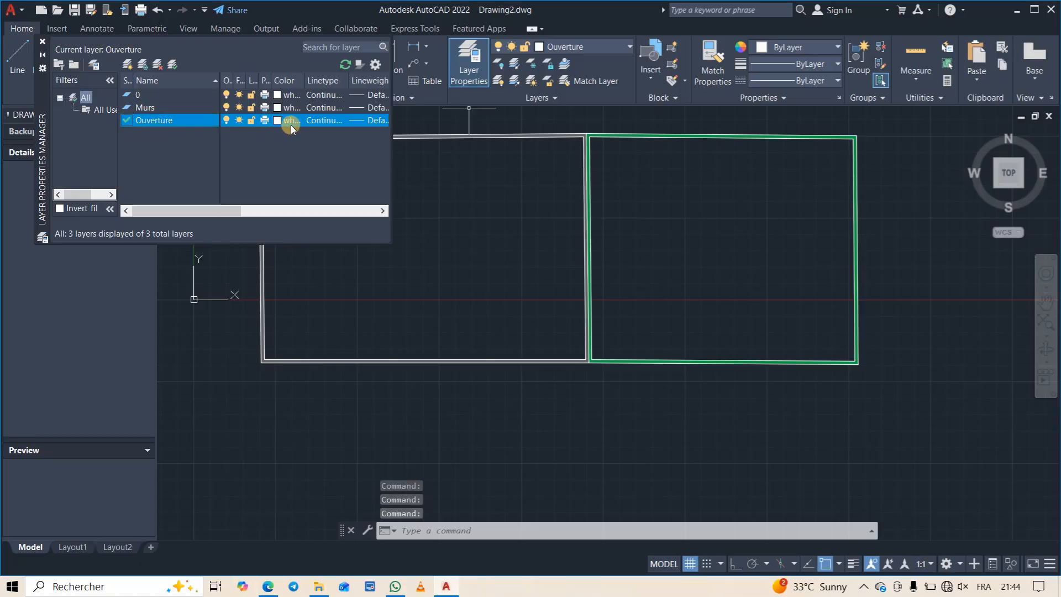
left_click(275, 121)
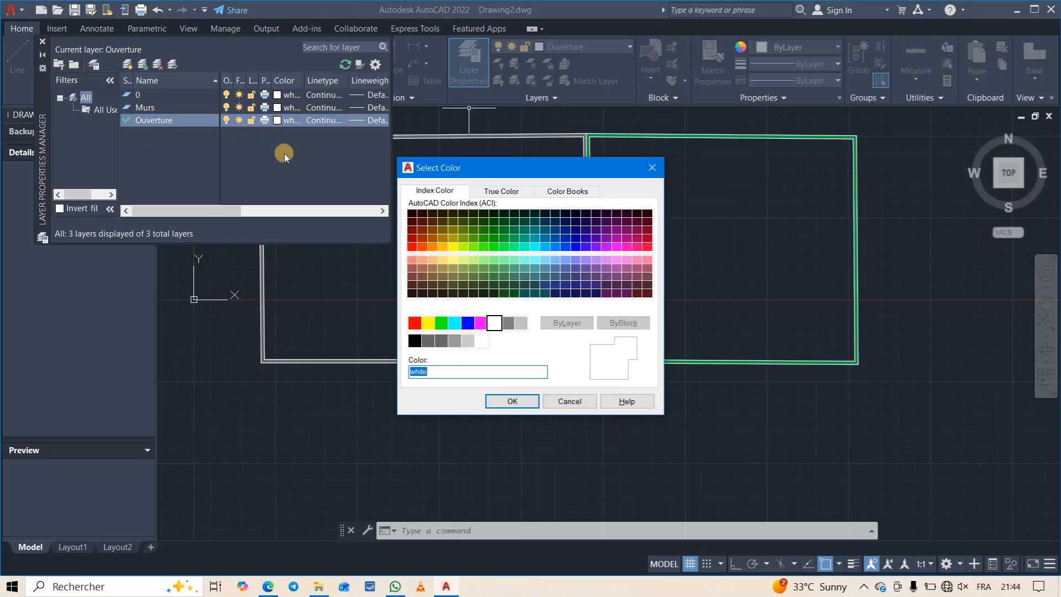
left_click(451, 246)
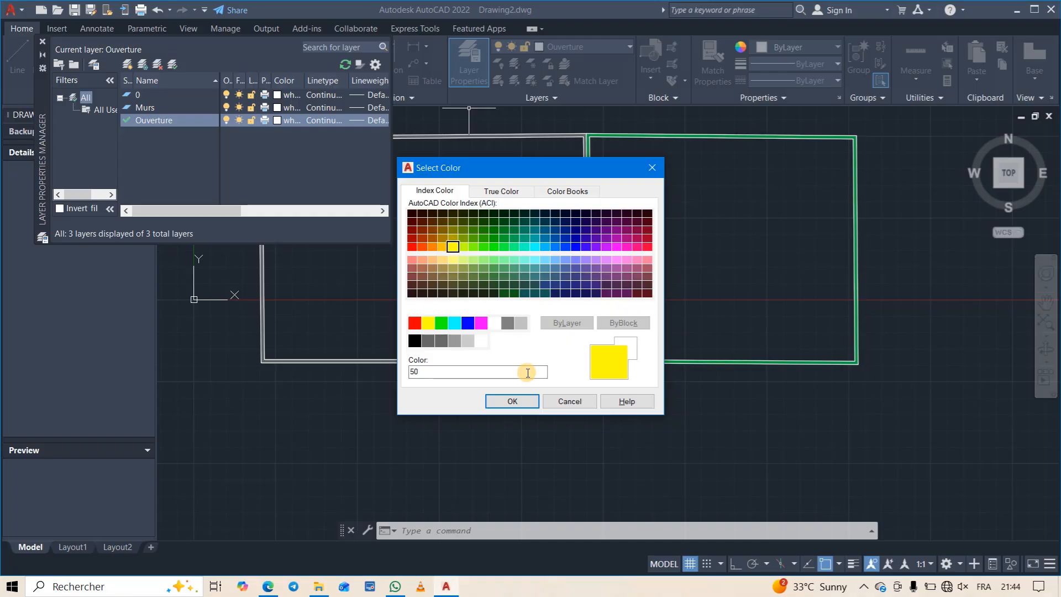
left_click(512, 401)
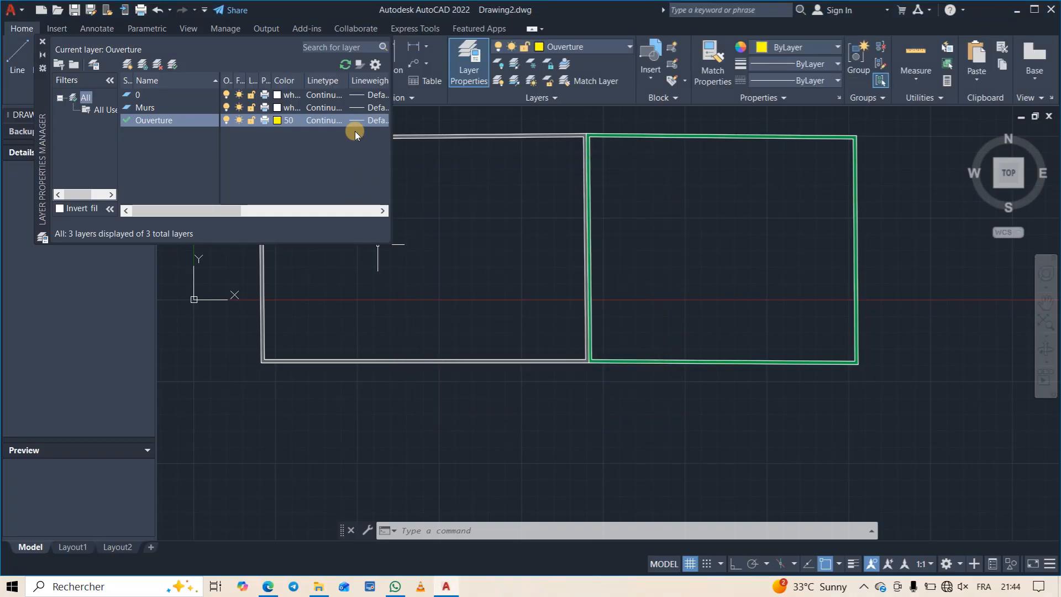
left_click(42, 42)
- Insert a Door - Imperial block from the architectural tool palette on the lower wall of the grey-walled room
scroll(380, 336, "up", 4)
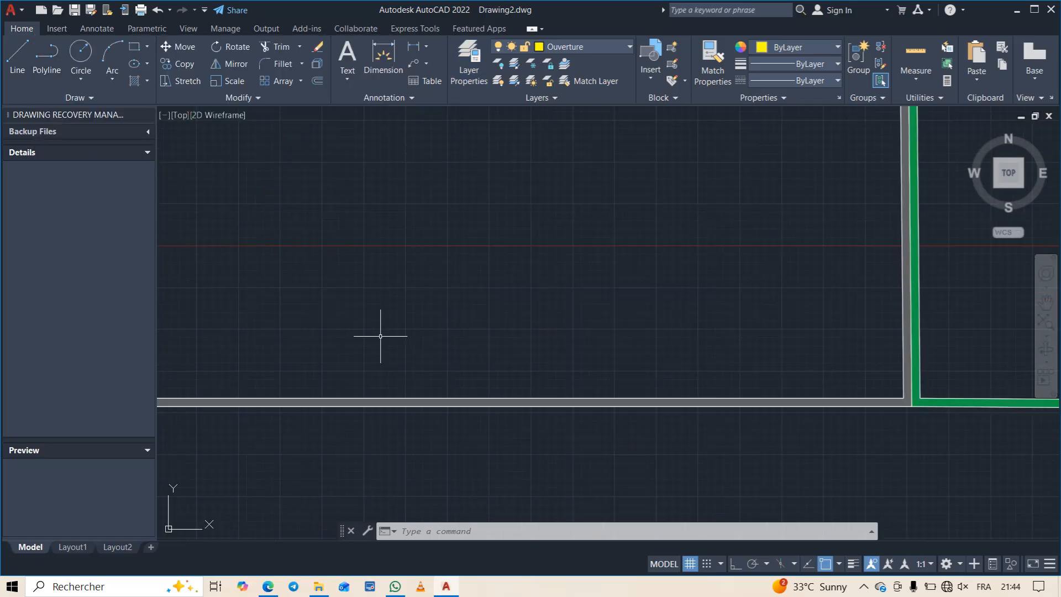
scroll(380, 335, "down", 2)
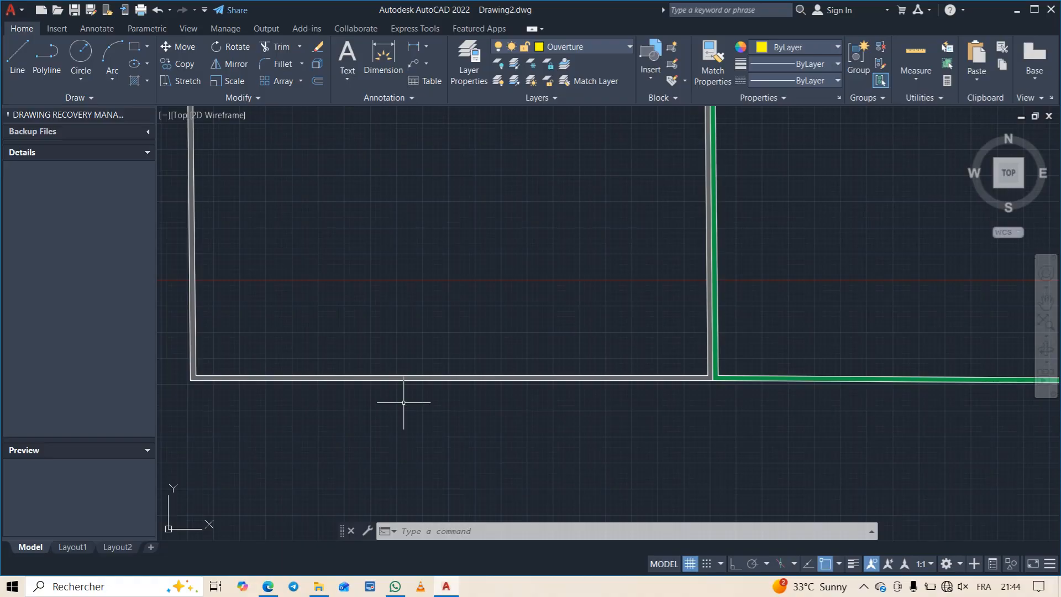
left_click(184, 31)
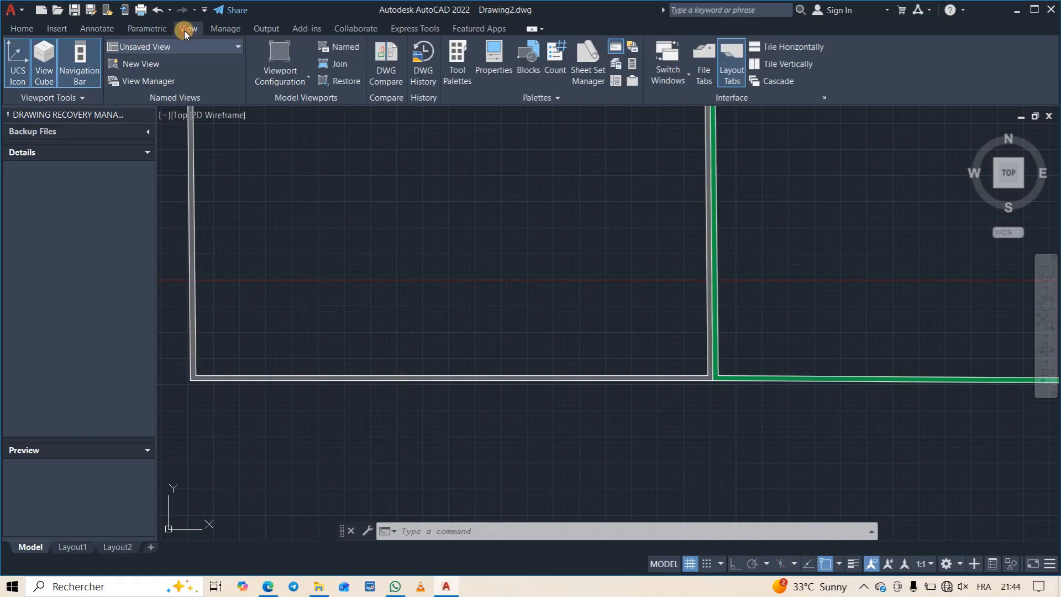
left_click(457, 65)
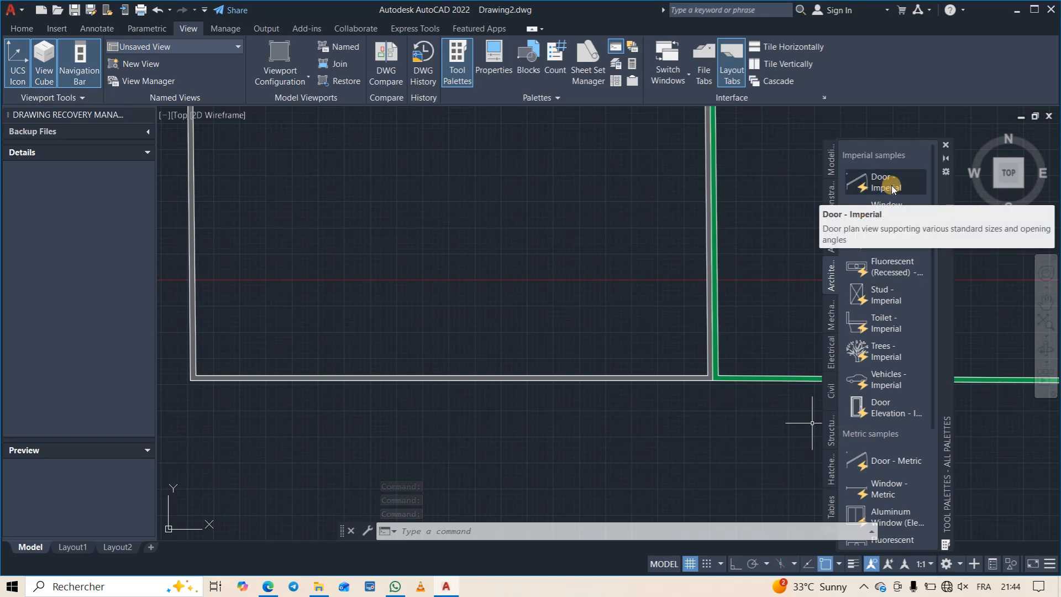
left_click(891, 188)
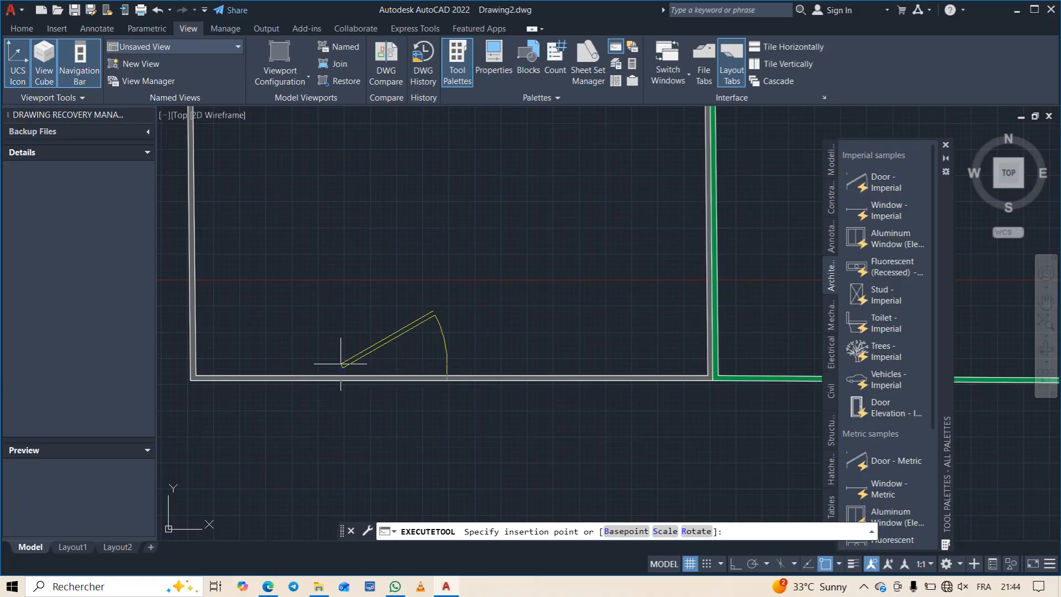
left_click(341, 363)
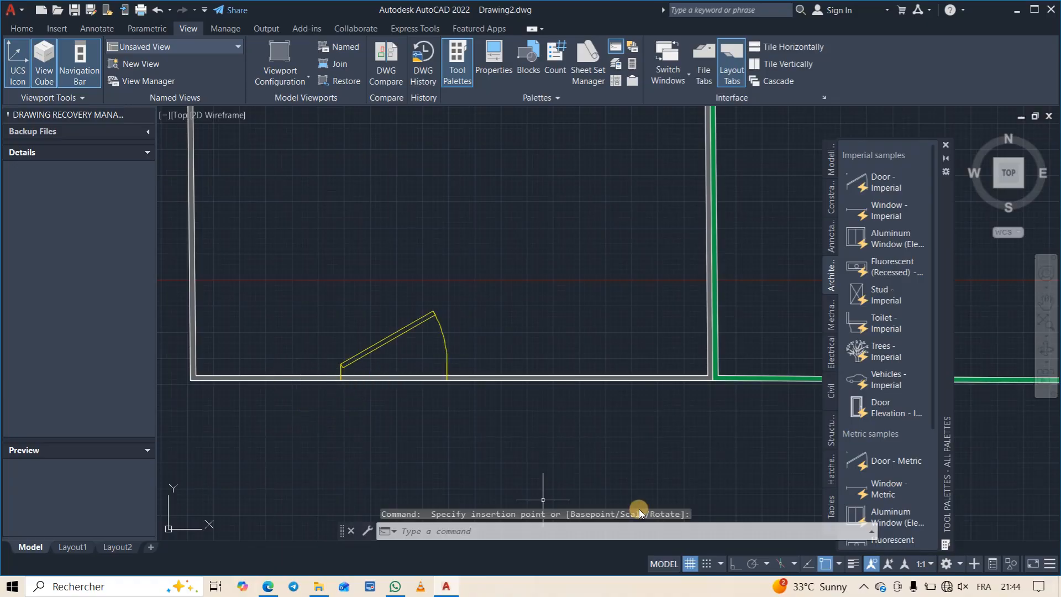
- Insert a second Door - Imperial block on the partition wall between the two rooms
scroll(602, 237, "down", 2)
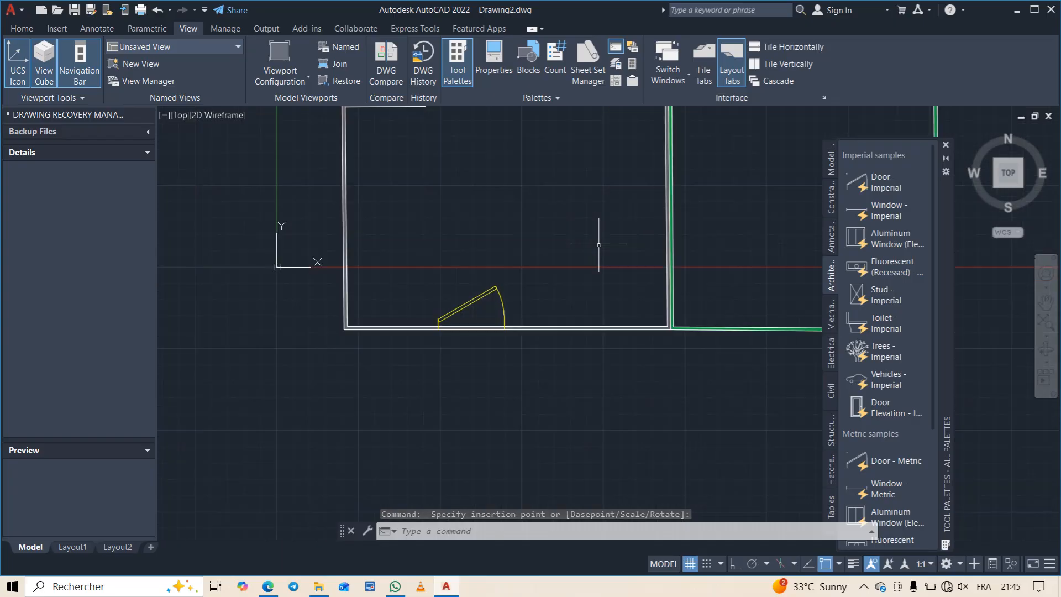
middle_click_drag(555, 269, 497, 306)
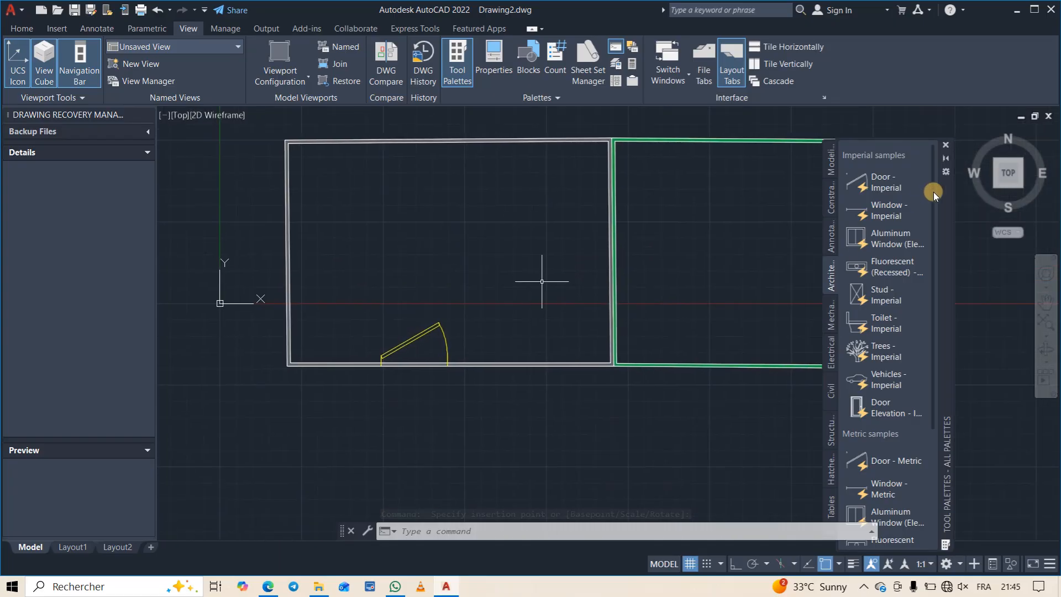
left_click(877, 185)
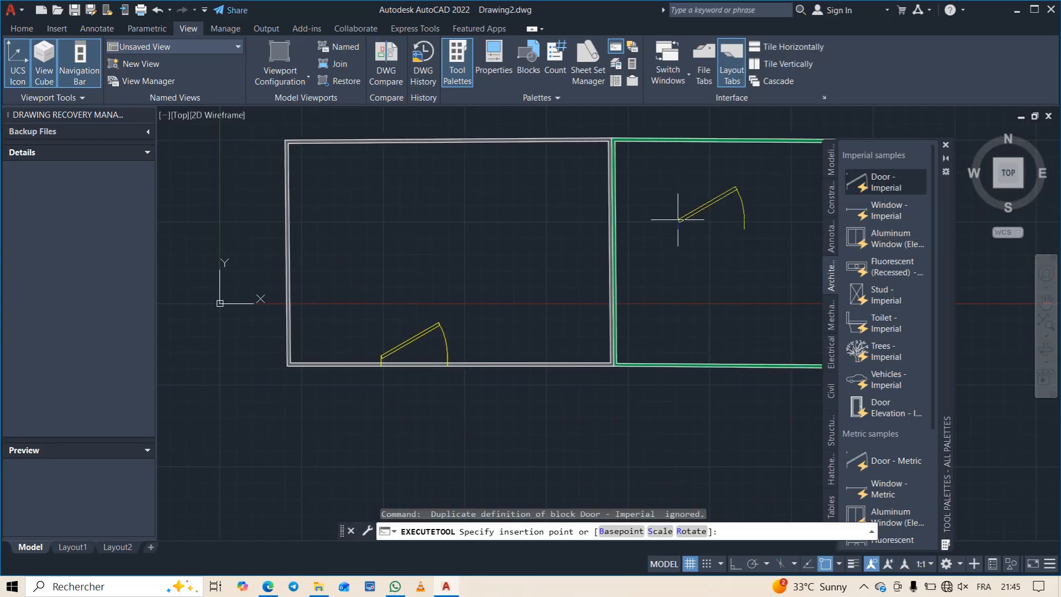
left_click(616, 209)
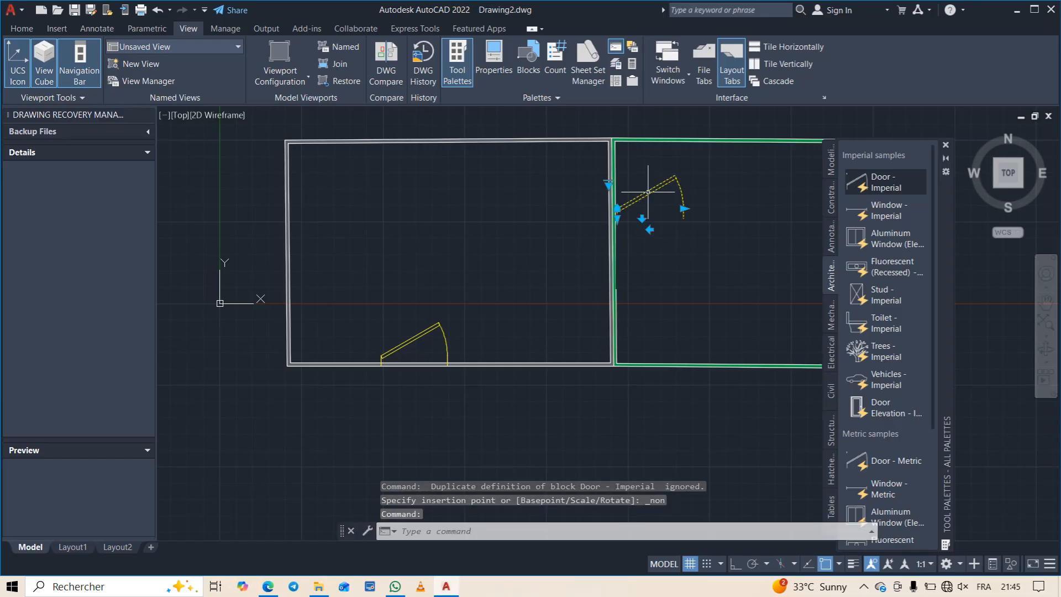
- Rotate the partition door a quarter turn clockwise about its hinge point so its opening follows the wall
type("ROtA")
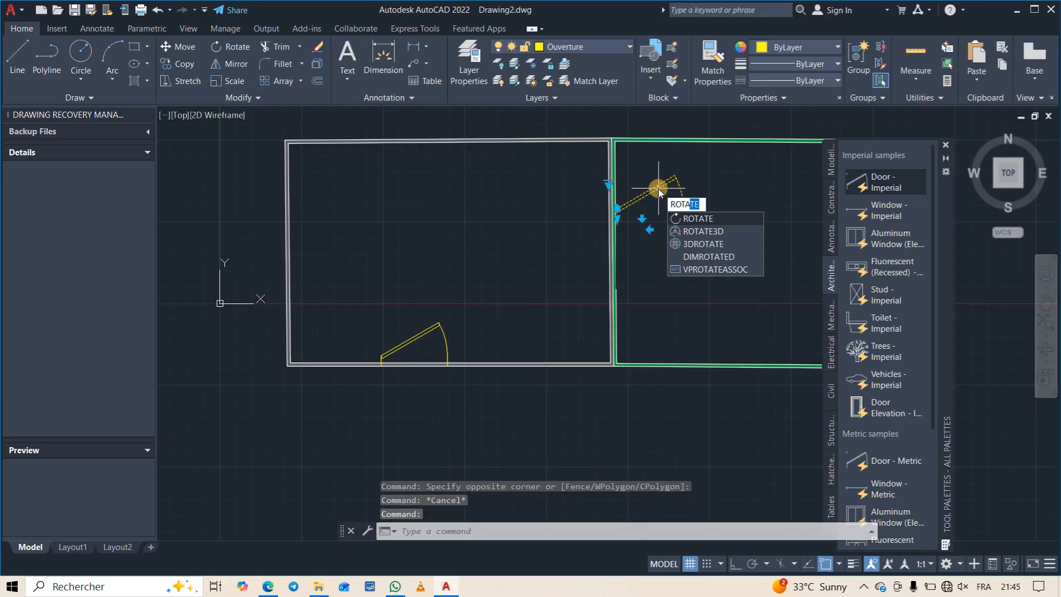
key("Return")
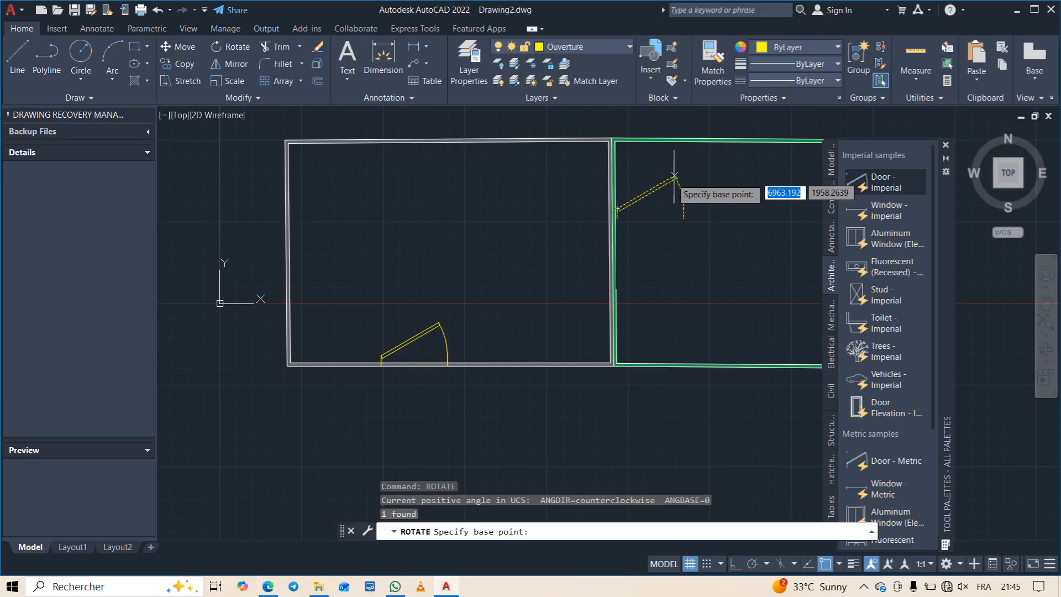
left_click(617, 211)
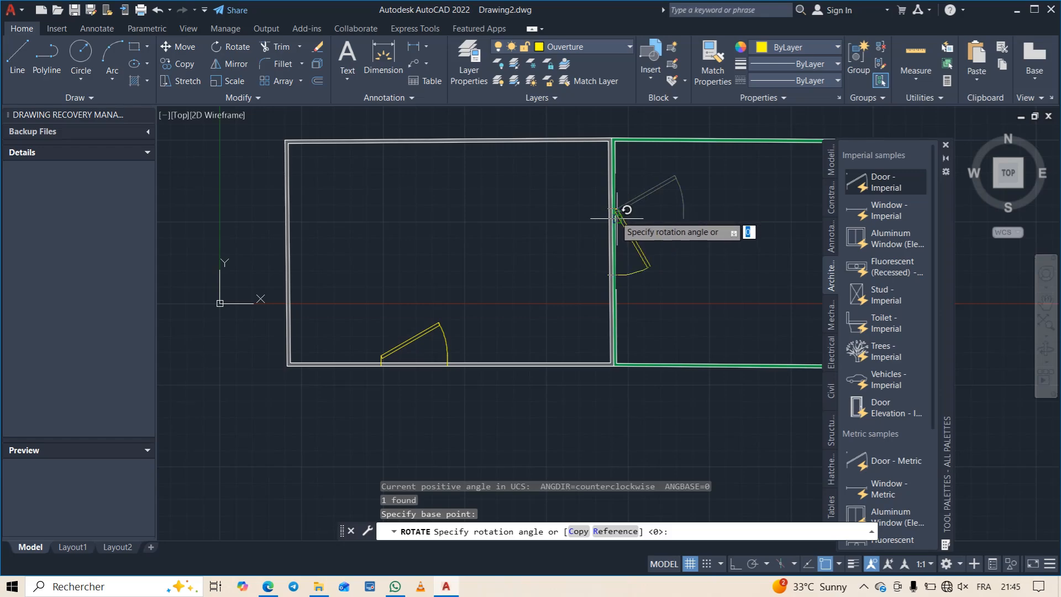
left_click(616, 217)
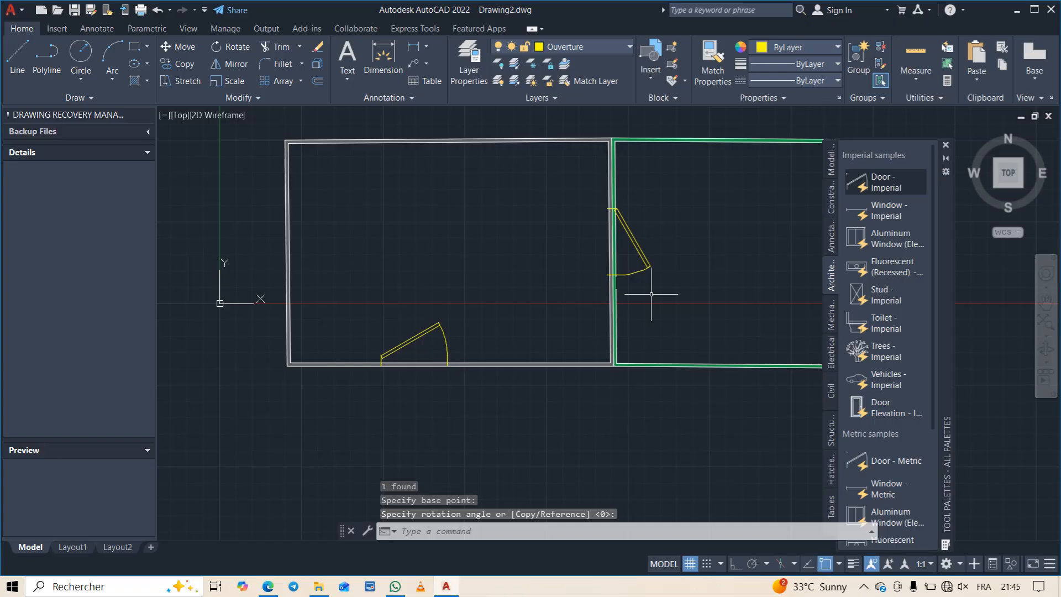
- Resize the door on the lower wall to an opening width of 609.6
left_click(415, 324)
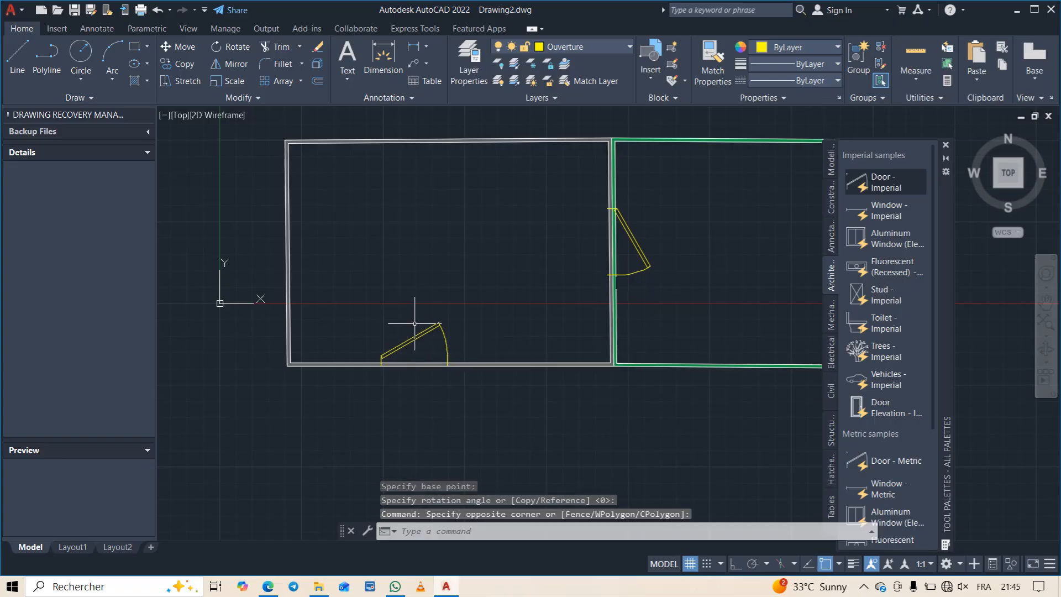
left_click(415, 333)
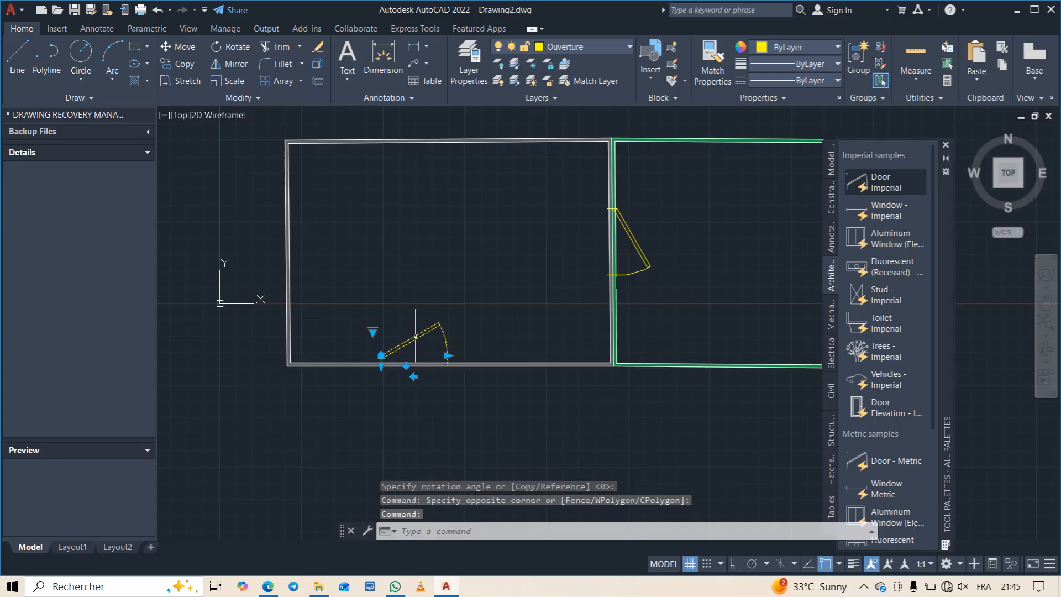
left_click(447, 356)
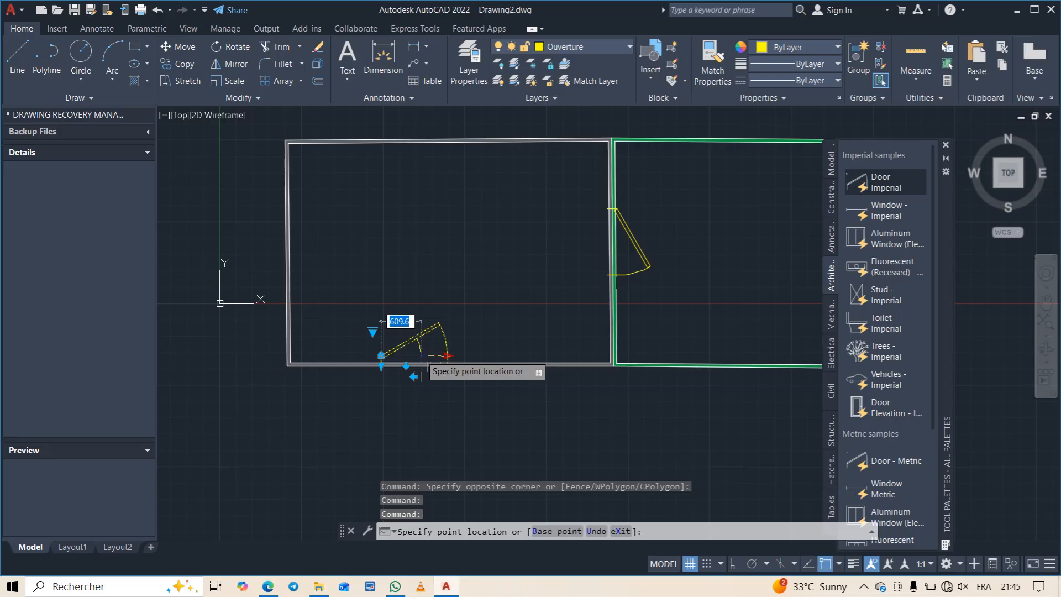
left_click(421, 356)
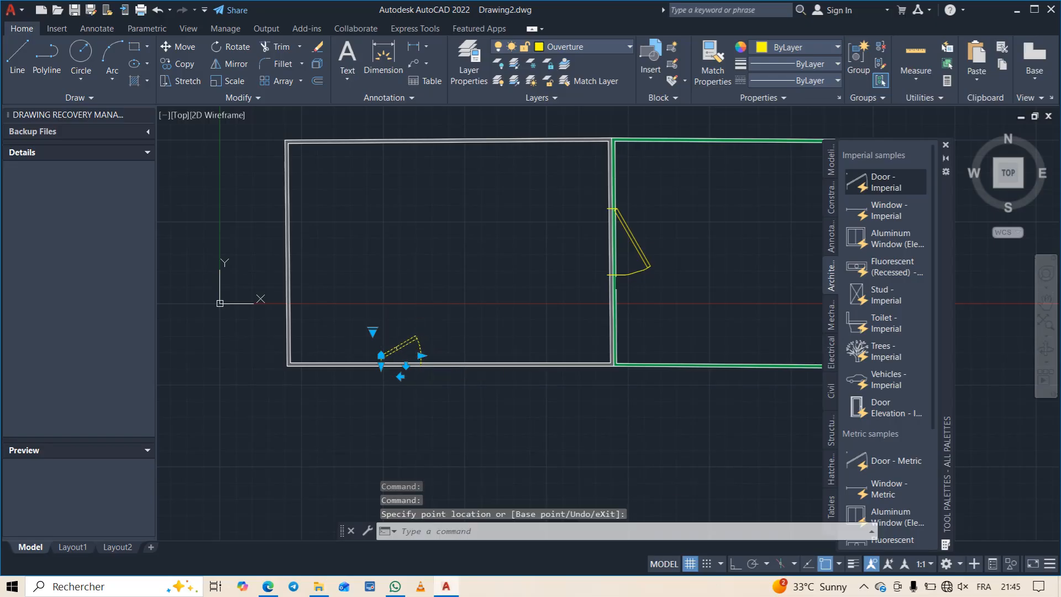
key("Escape")
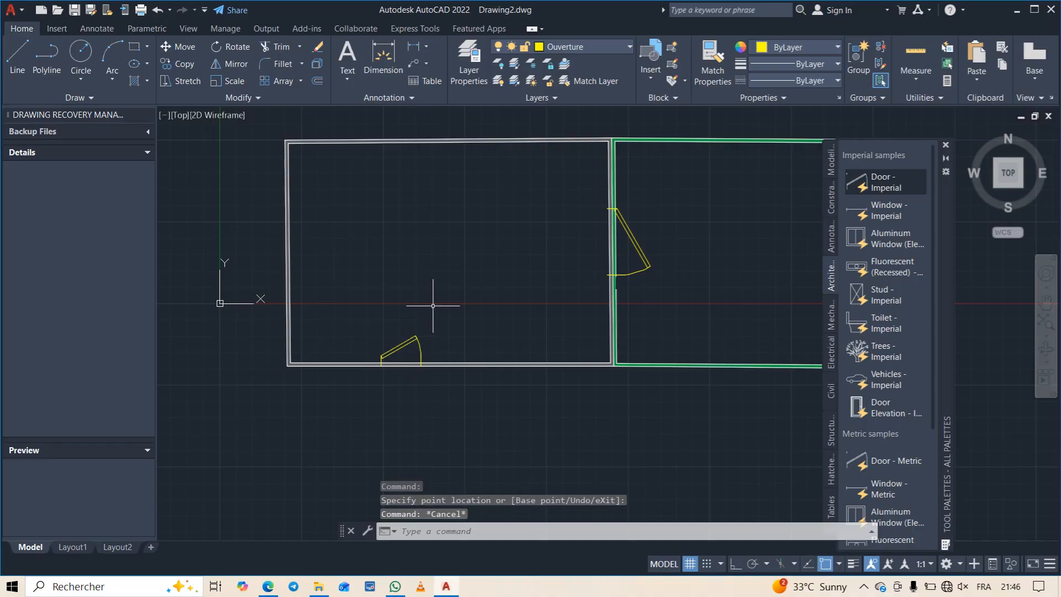
- Resize the door on the partition wall to an opening width of 609.6
left_click(645, 262)
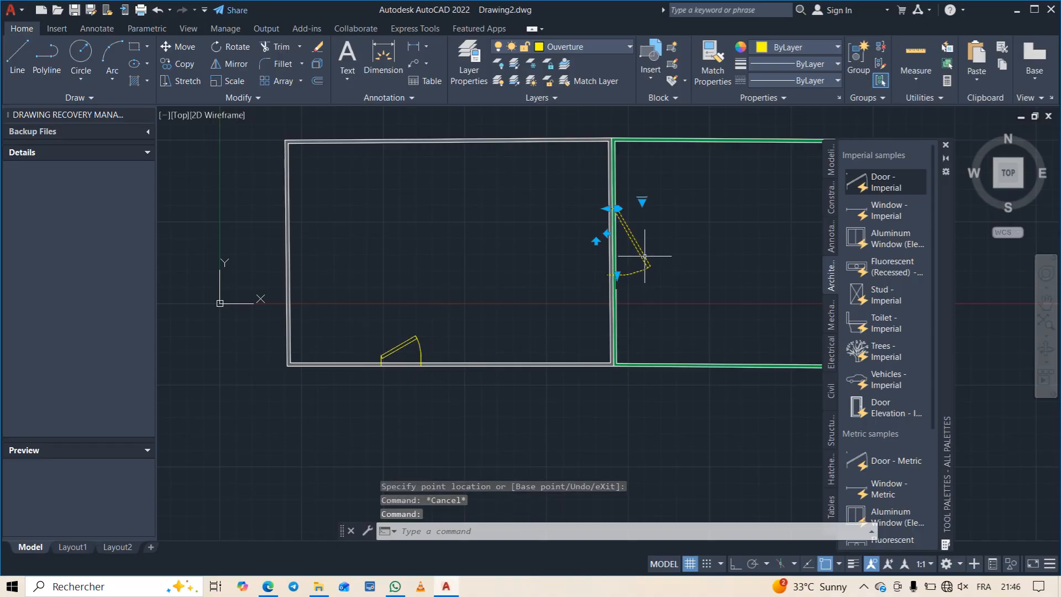
left_click(617, 274)
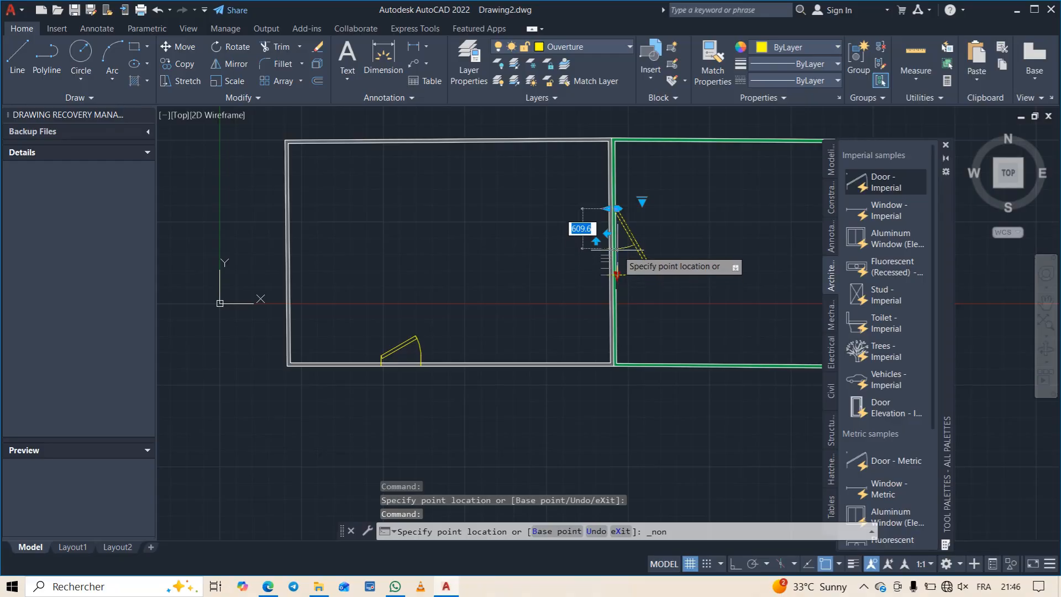
left_click(616, 248)
key("Escape")
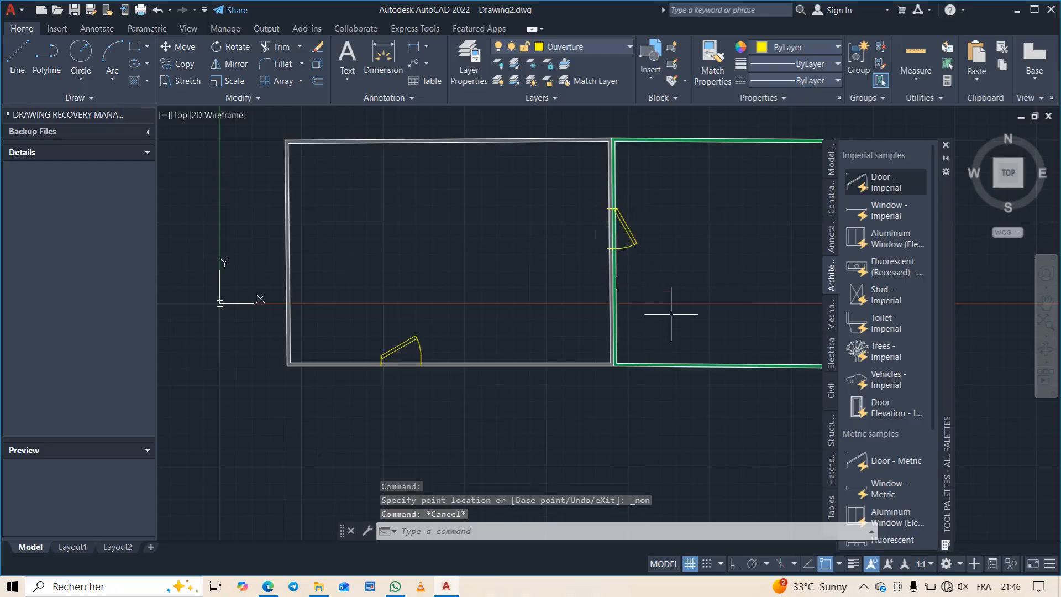
- Insert an imperial Aluminum Window elevation block across the upper wall of the grey-walled room
scroll(671, 303, "down", 2)
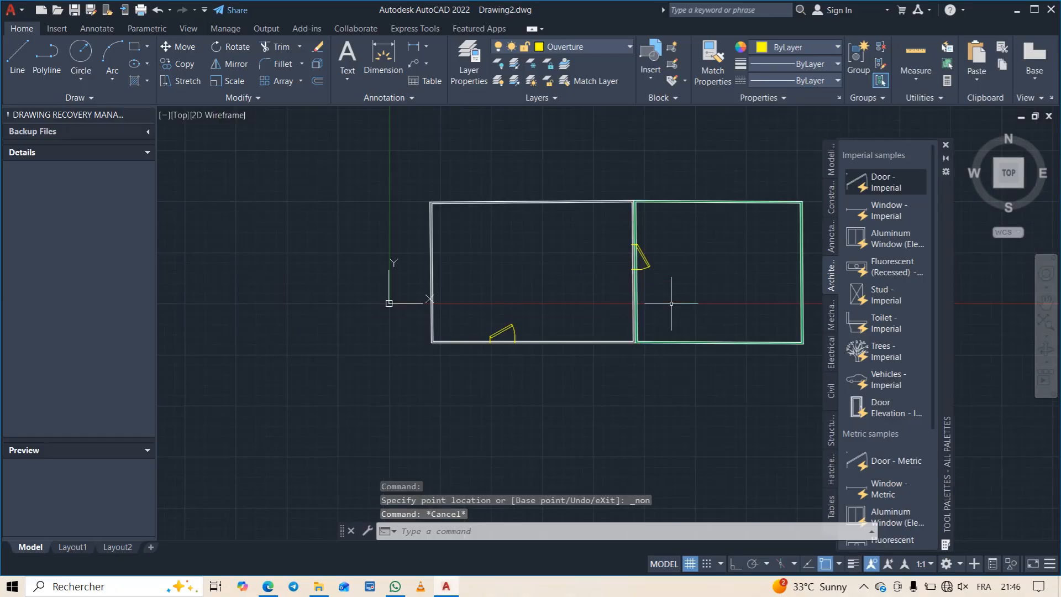
right_click(622, 304)
left_click(575, 293)
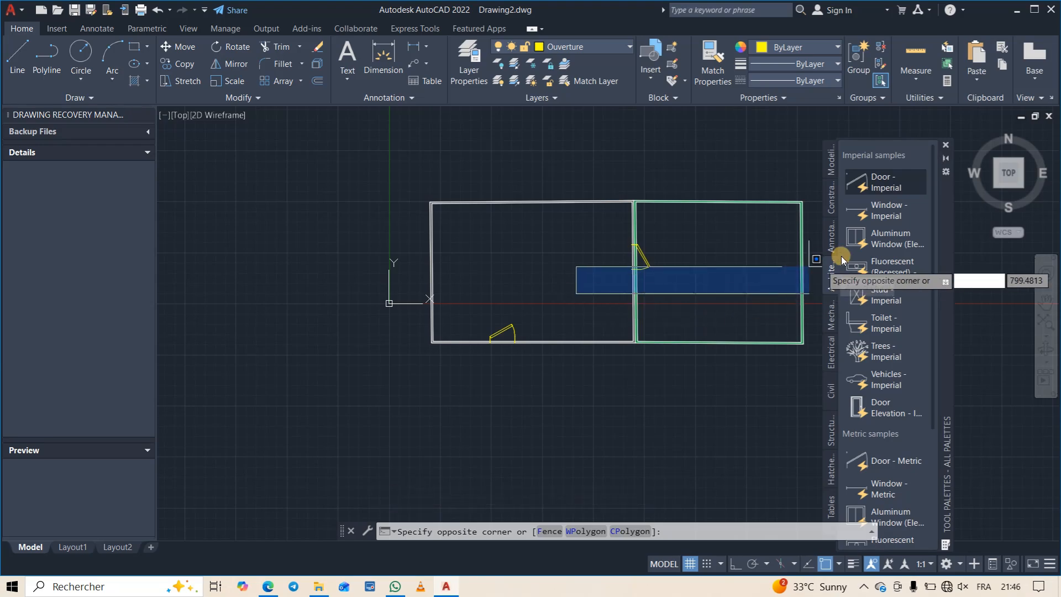
left_click(738, 320)
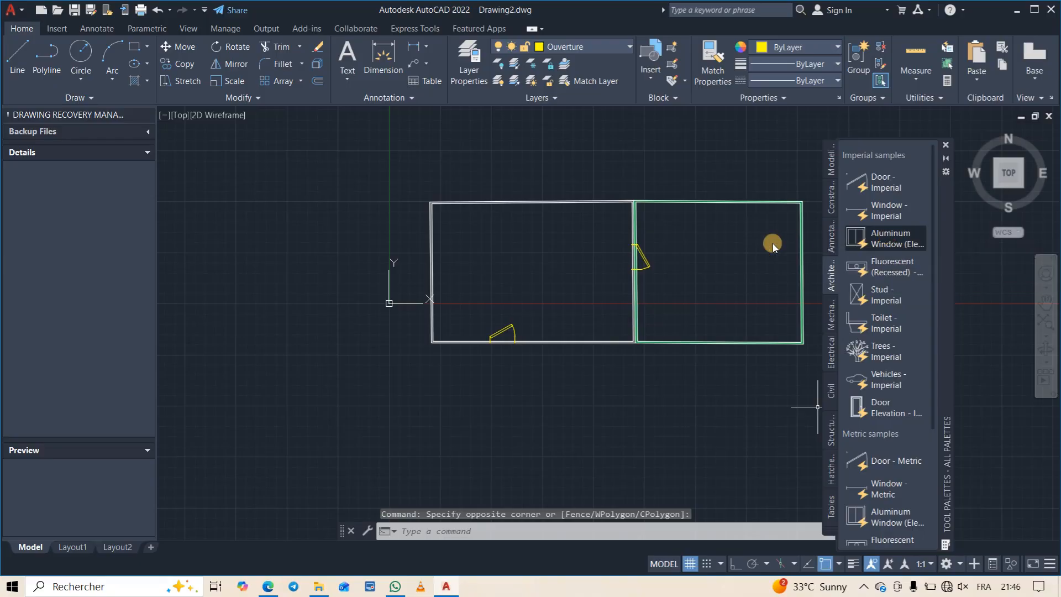
left_click(518, 221)
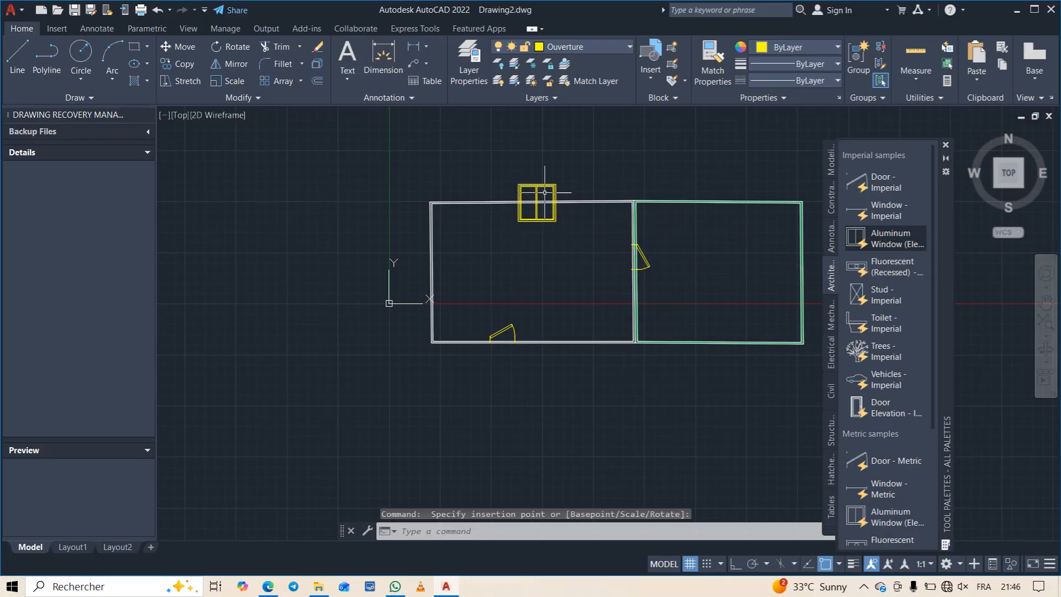
- Scale the aluminum window block down about its lower-right corner to a small fraction of its size
scroll(544, 221, "up", 4)
left_click(553, 216)
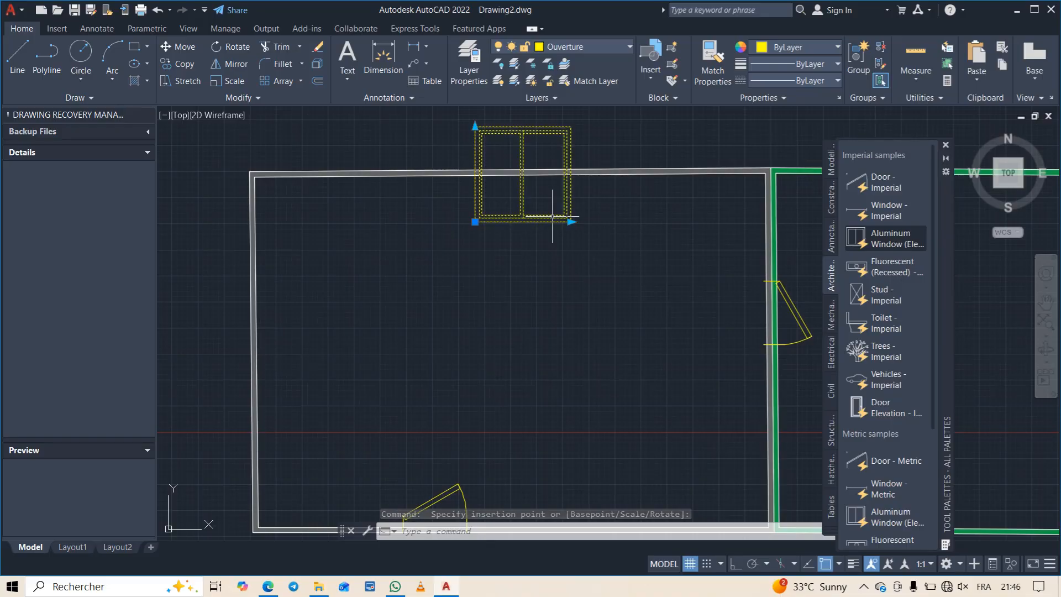
type("sca")
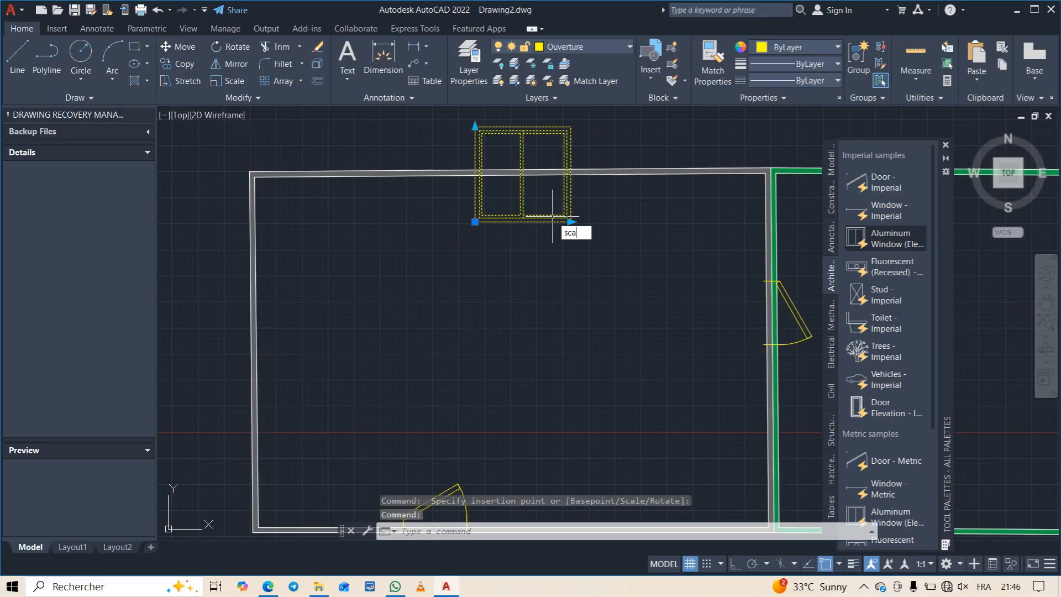
type("l")
key("Return")
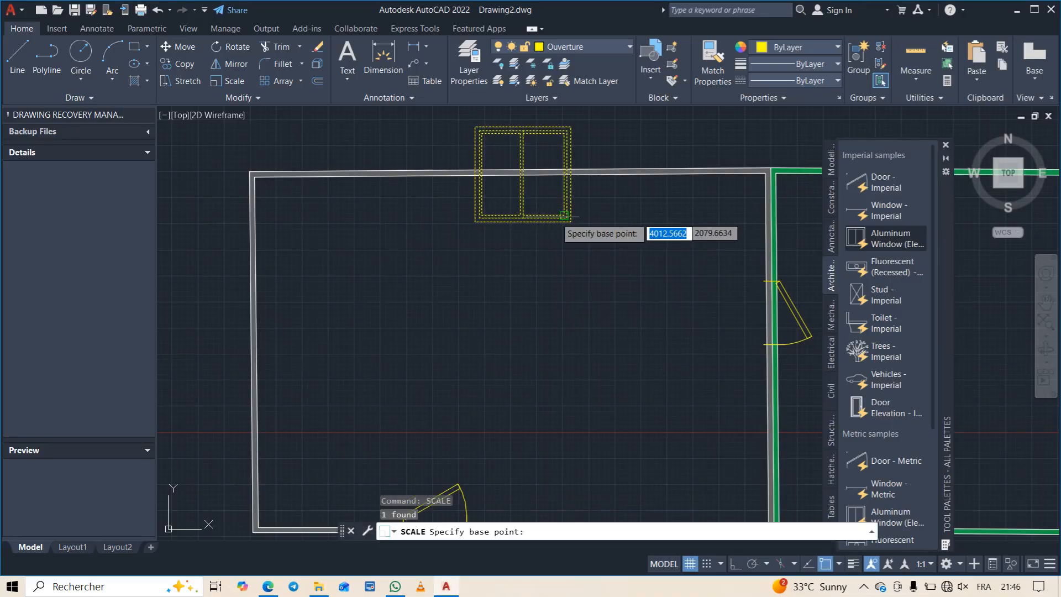
left_click(567, 218)
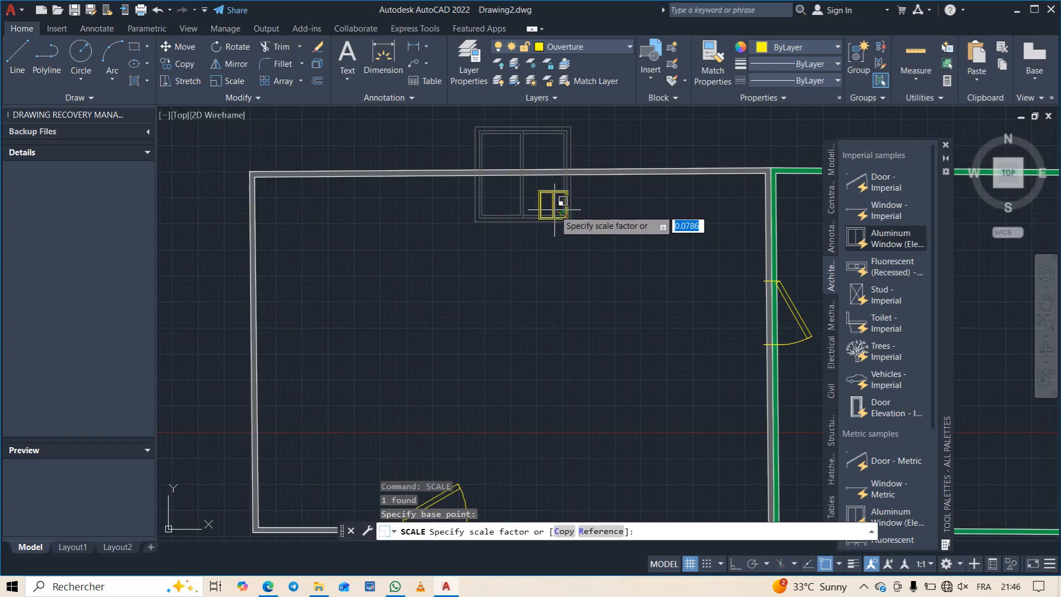
left_click(554, 209)
- Stretch the scaled-down aluminum window wider from its right edge
scroll(563, 216, "up", 5)
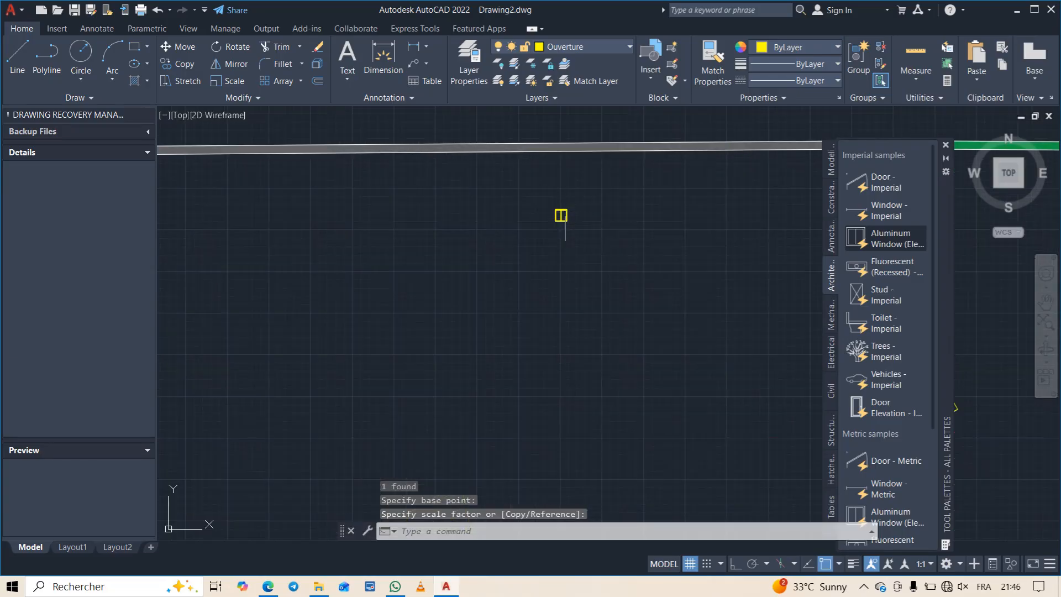
left_click(551, 208)
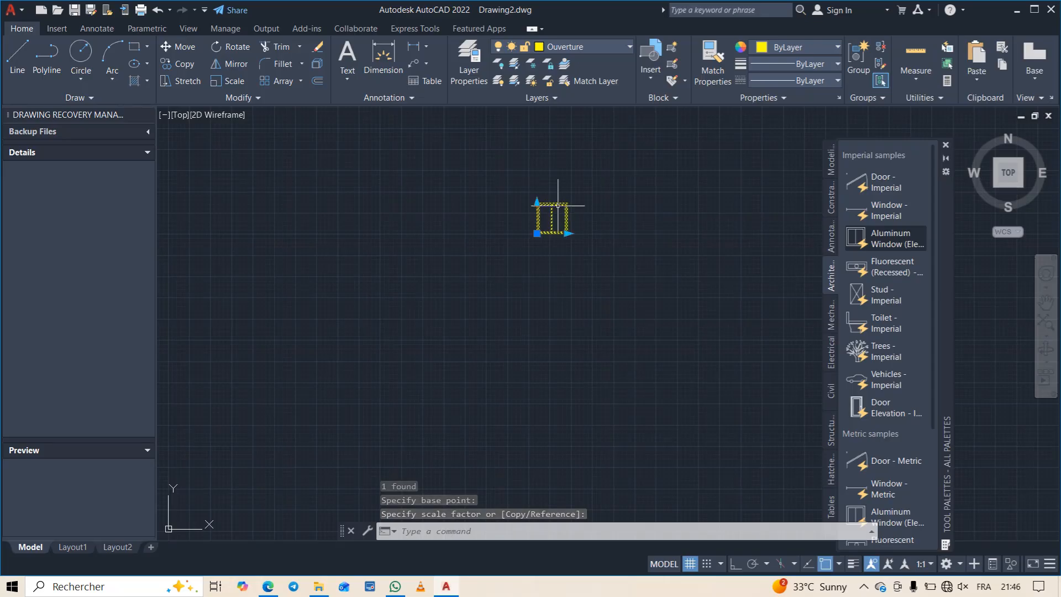
left_click(567, 234)
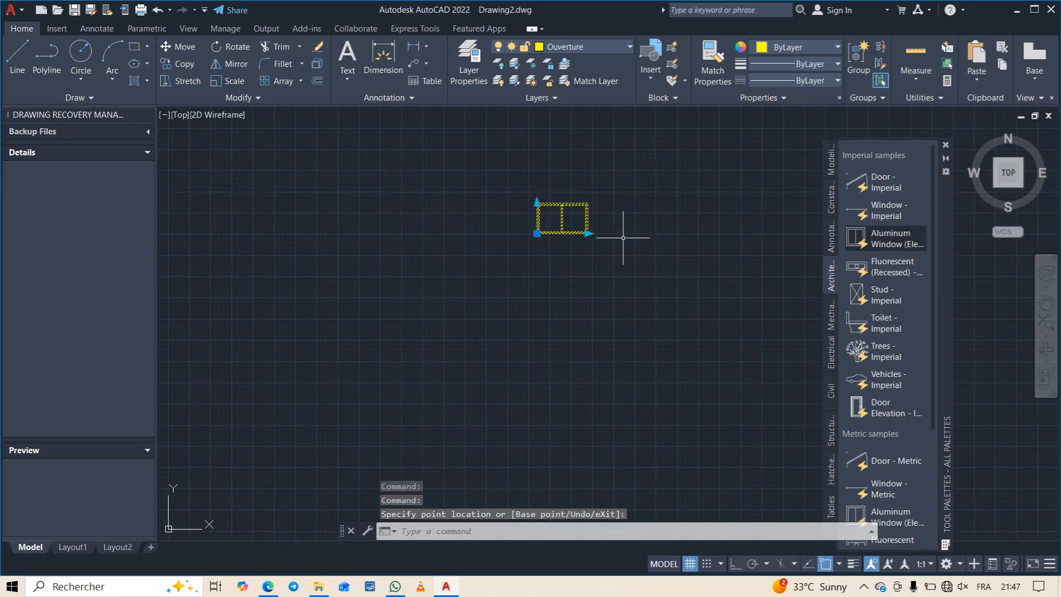
scroll(561, 219, "up", 1)
scroll(561, 220, "down", 5)
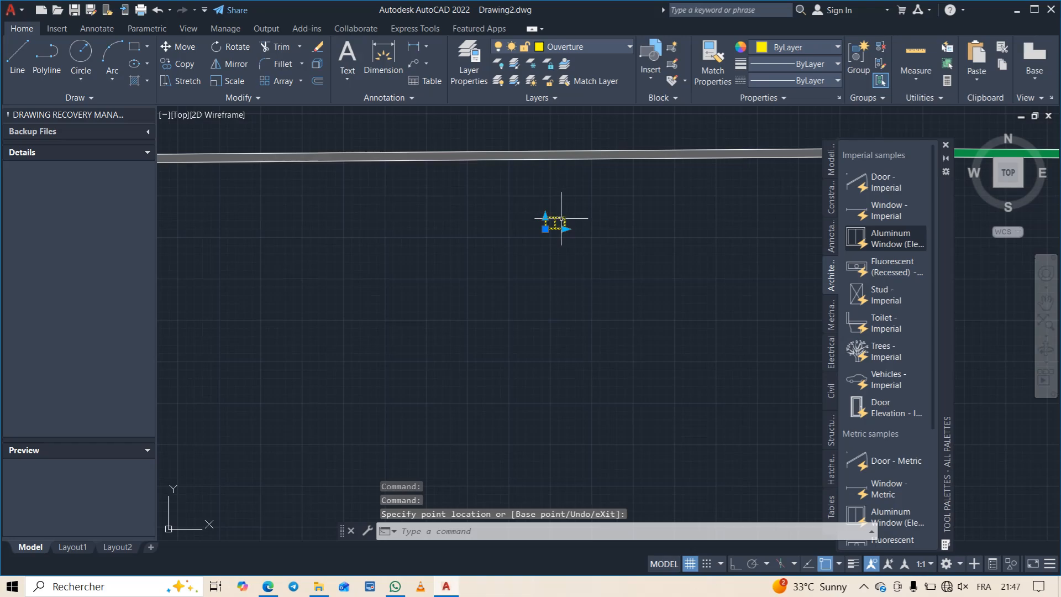
key("Escape")
left_click(545, 229)
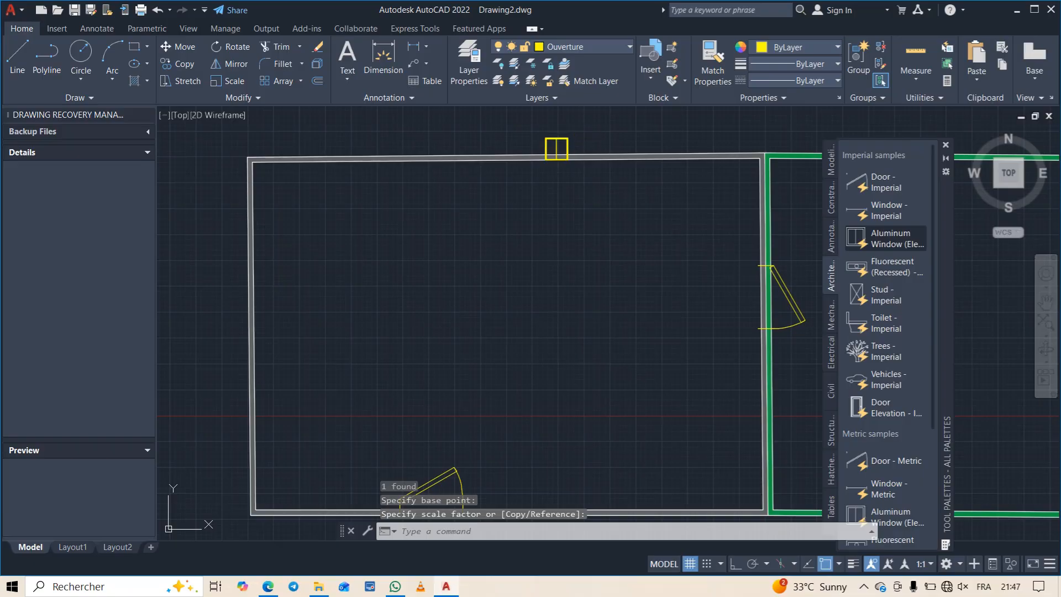
- Replace the aluminum window with an imperial Window block in the grey-walled room's upper wall, placed without object snap
left_click(568, 138)
key("Delete")
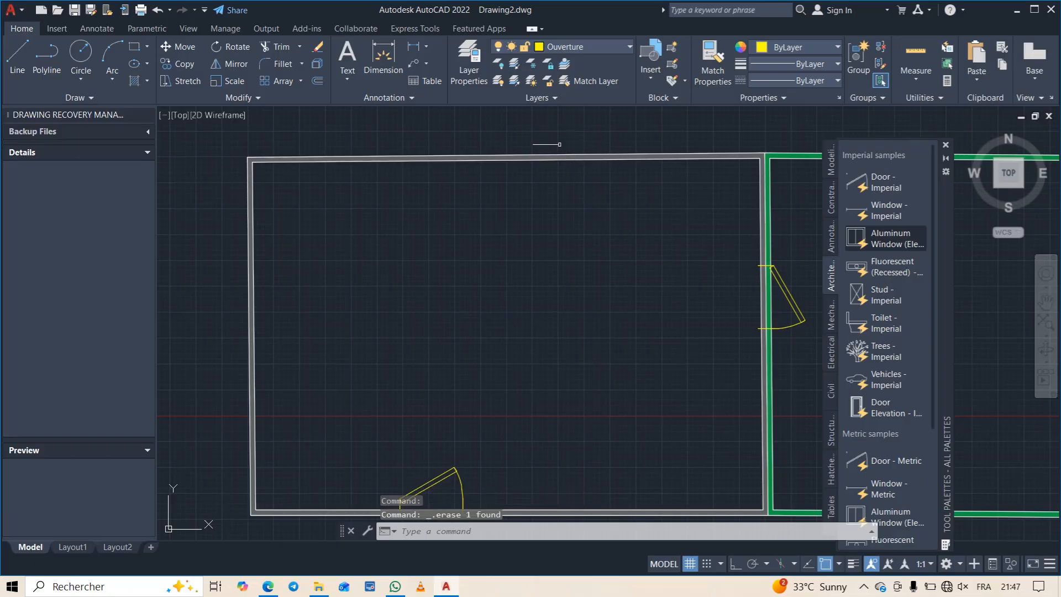
left_click(891, 211)
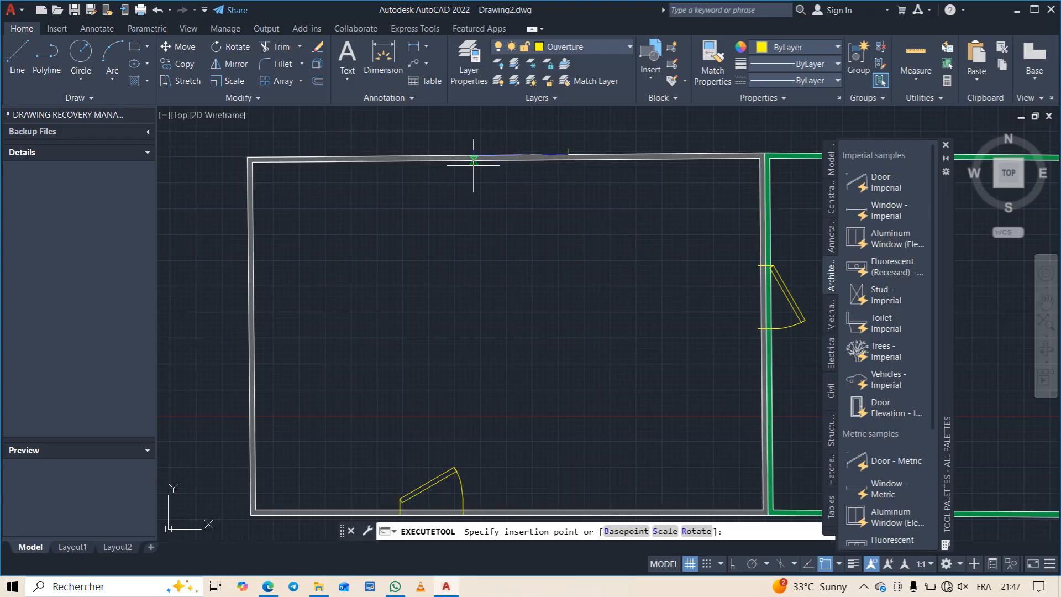
scroll(468, 164, "up", 3)
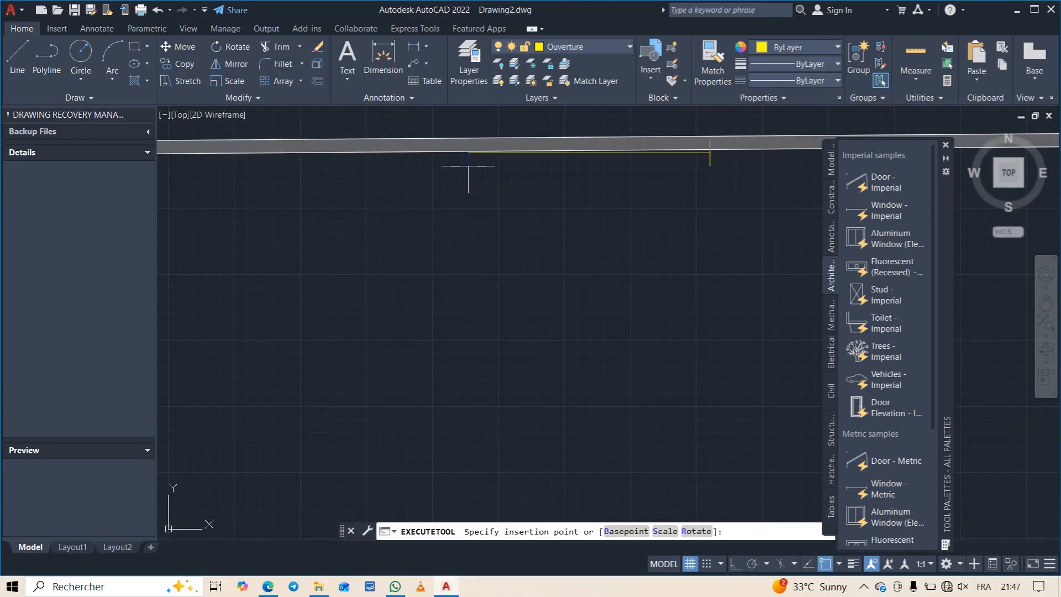
right_click(458, 164, "shift")
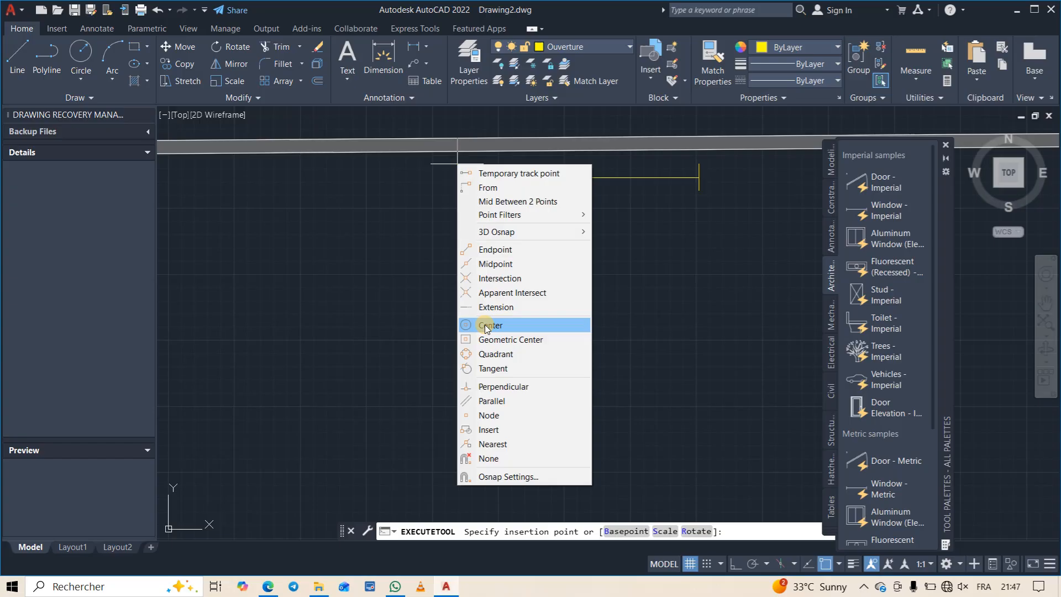
left_click(489, 458)
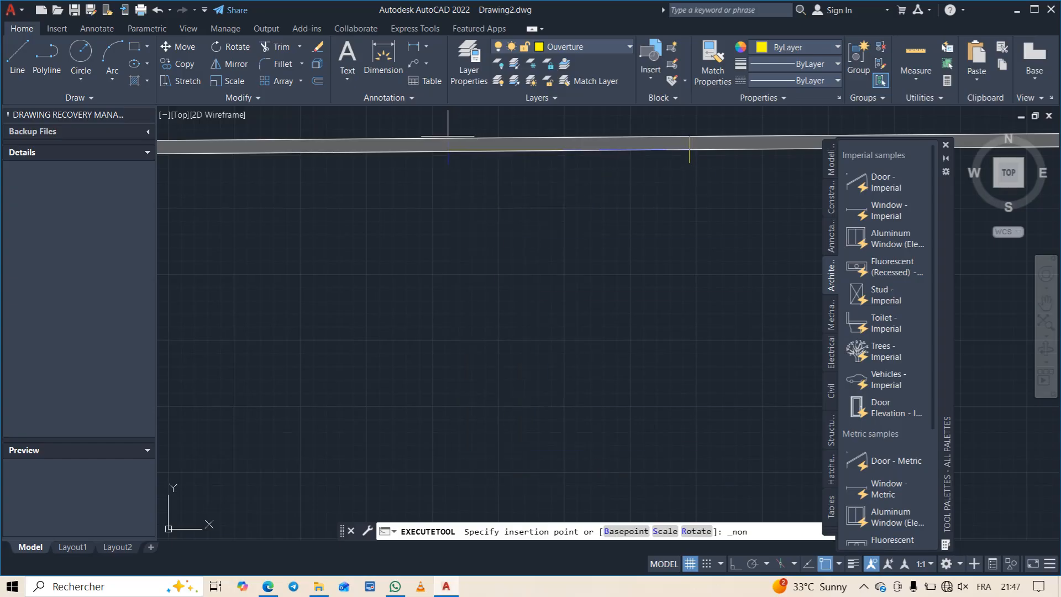
left_click(447, 129)
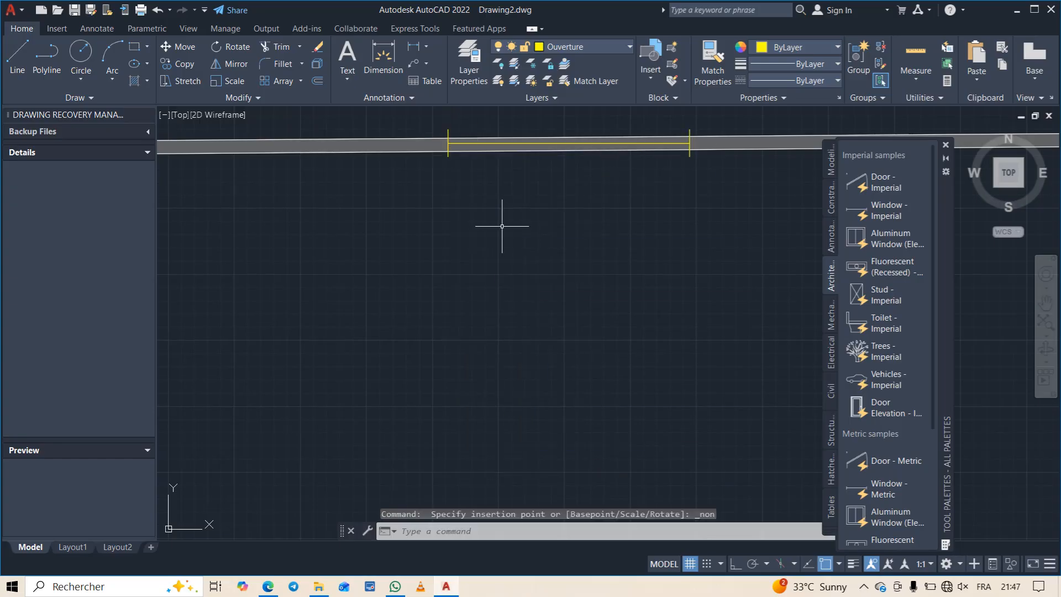
scroll(505, 227, "down", 3)
scroll(560, 274, "down", 2)
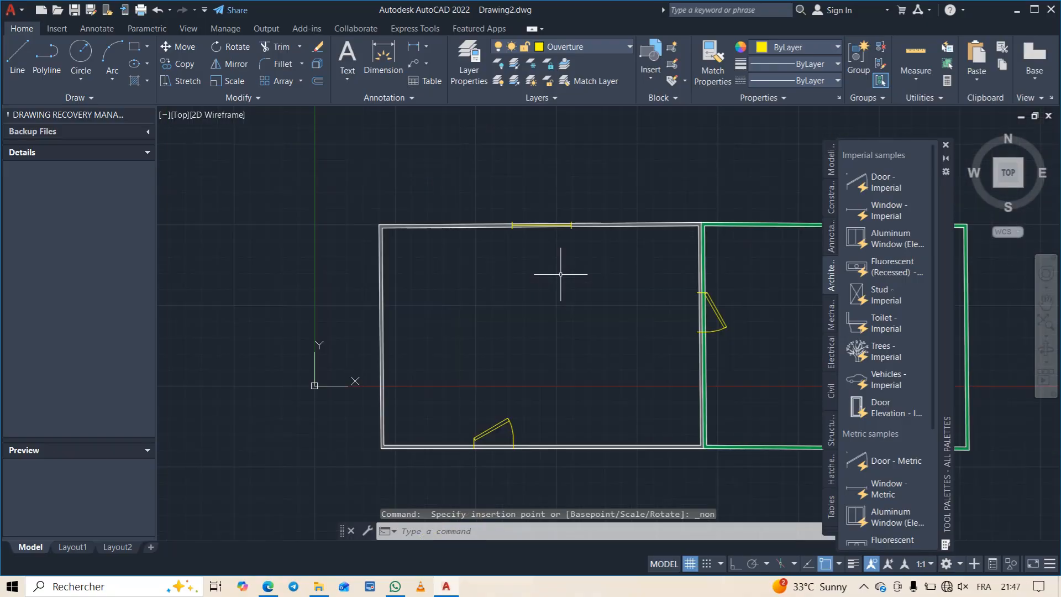
- Copy the window from its right end onto the upper wall of the green-walled room, placed without object snap
mouse_move(561, 277)
middle_mouse_down()
mouse_move(417, 230)
mouse_move(357, 229)
middle_mouse_up()
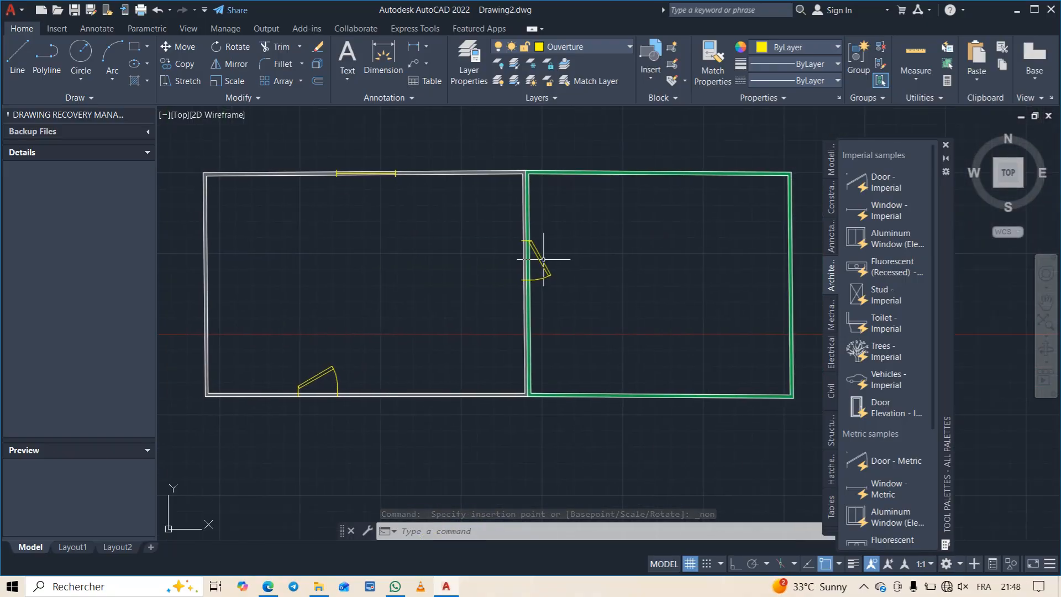
left_click(389, 173)
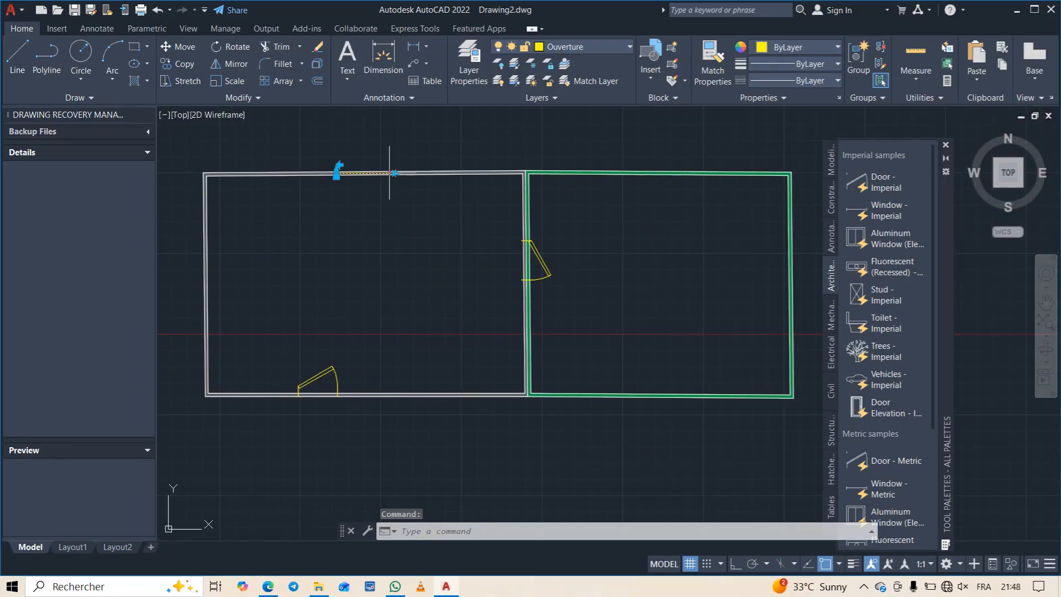
left_click(185, 64)
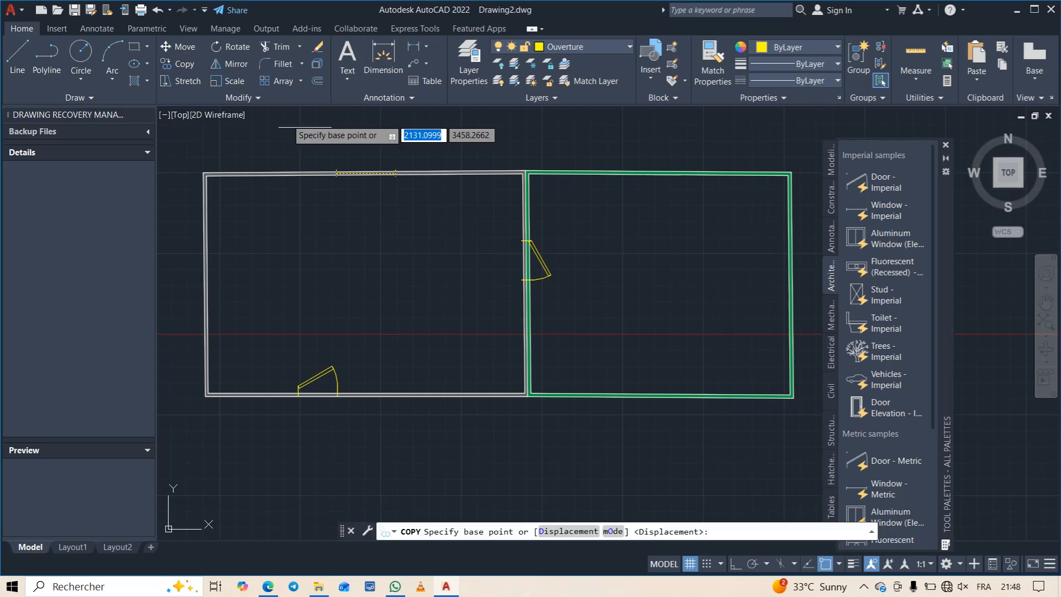
left_click(395, 173)
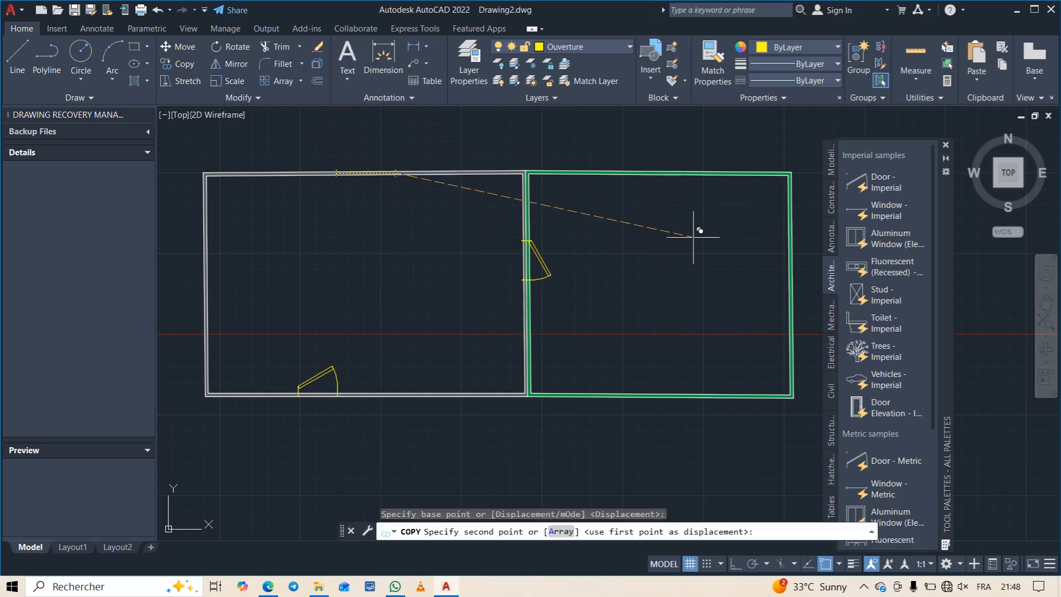
middle_click_drag(694, 232, 465, 228)
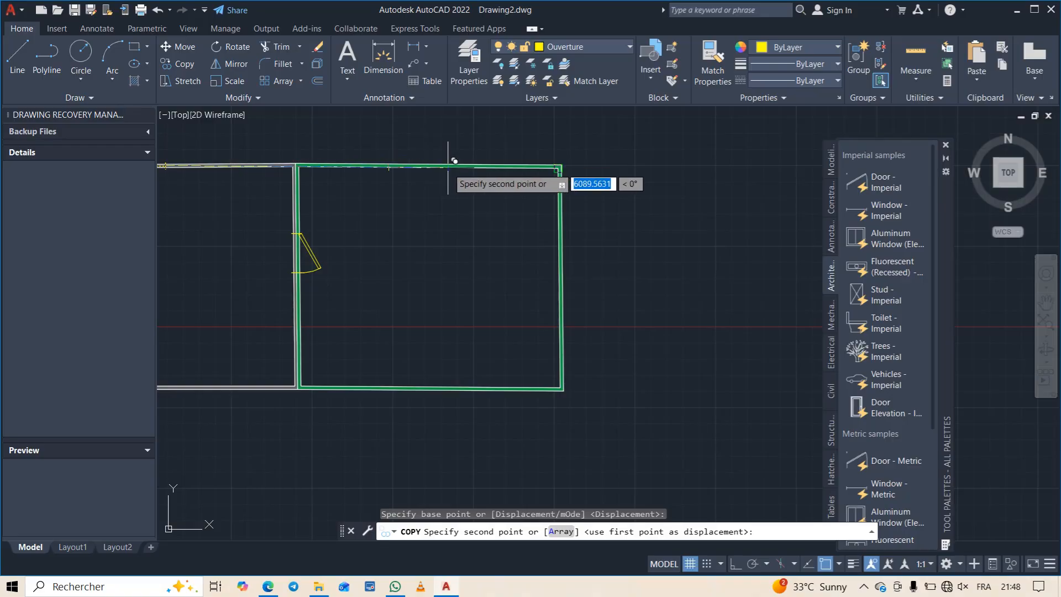
right_click(454, 160, "shift")
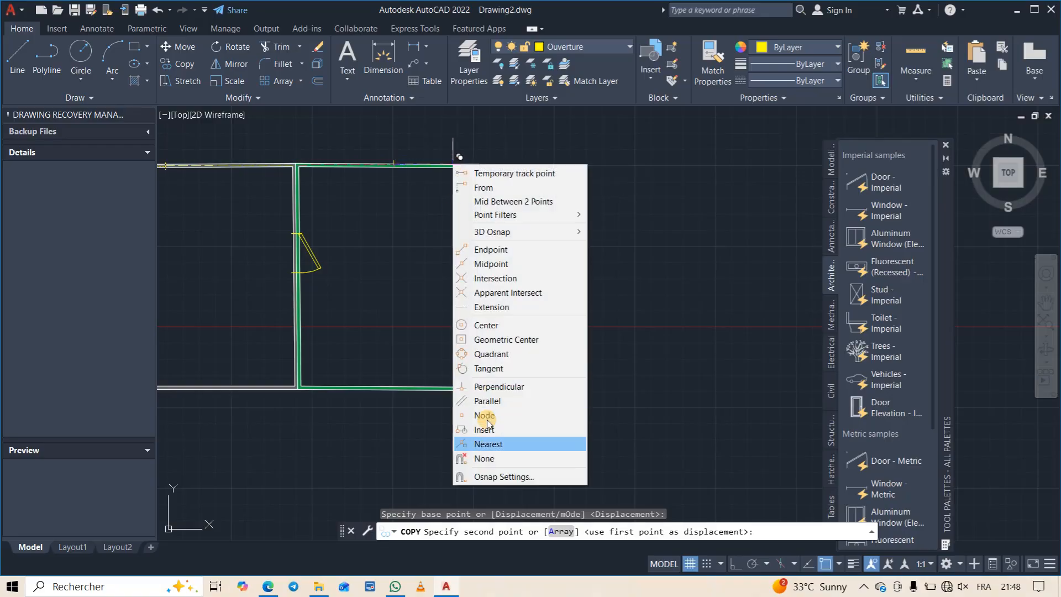
left_click(486, 457)
scroll(450, 161, "up", 2)
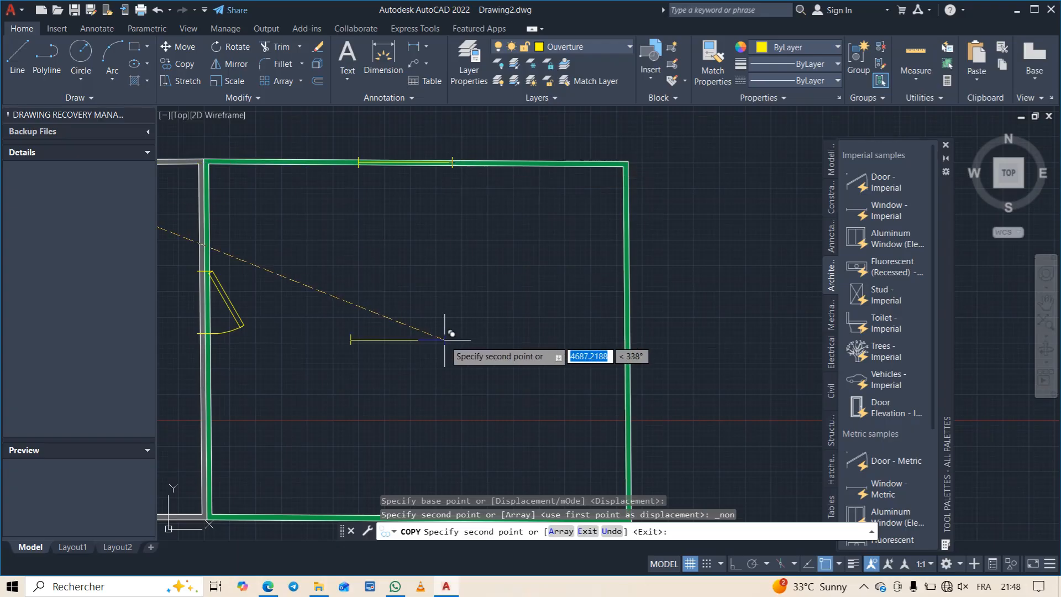
left_click(446, 339)
key("Escape")
scroll(444, 340, "down", 2)
scroll(445, 340, "down", 4)
middle_click_drag(429, 346, 598, 292)
scroll(529, 318, "up", 4)
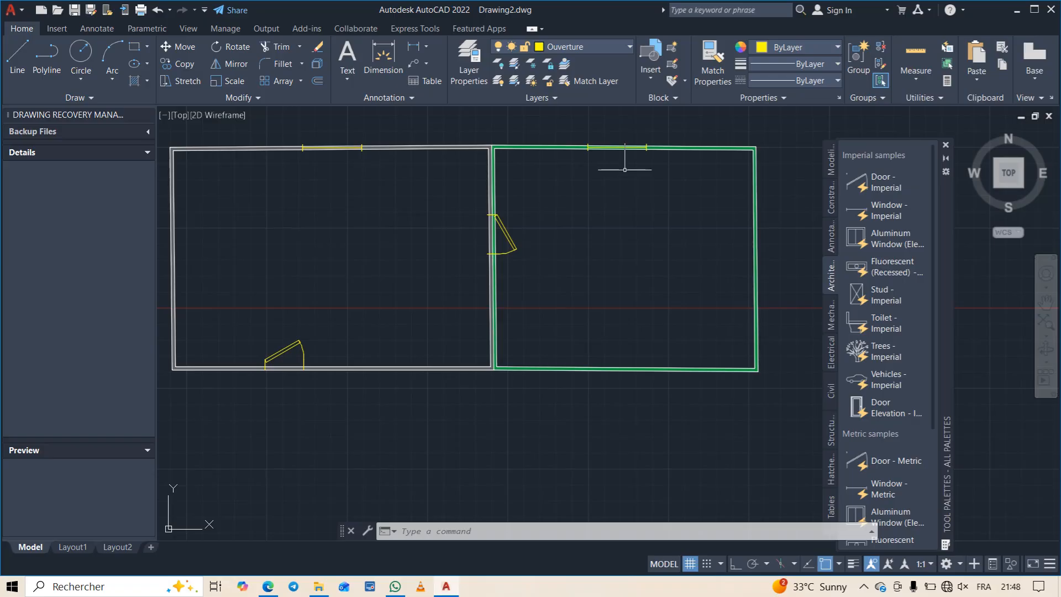
- Try to freeze the Ouverture layer
left_click(629, 47)
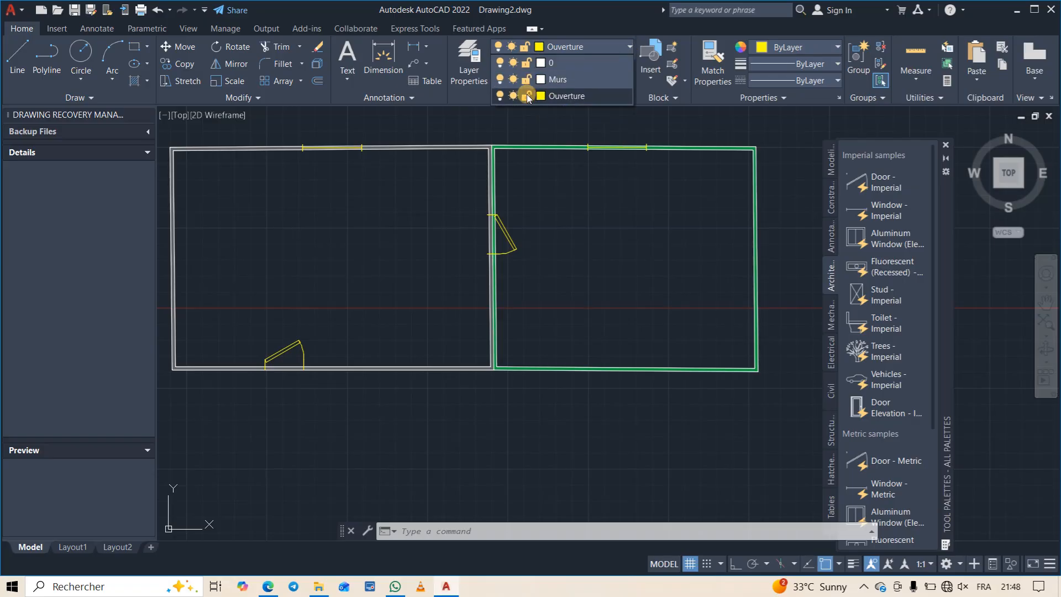
left_click(512, 94)
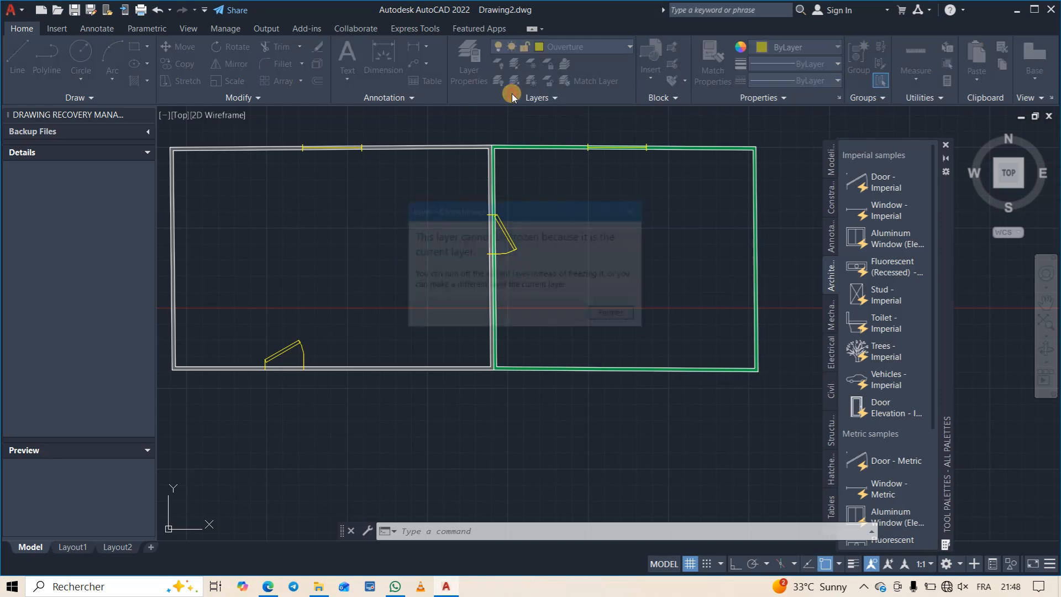
left_click(614, 315)
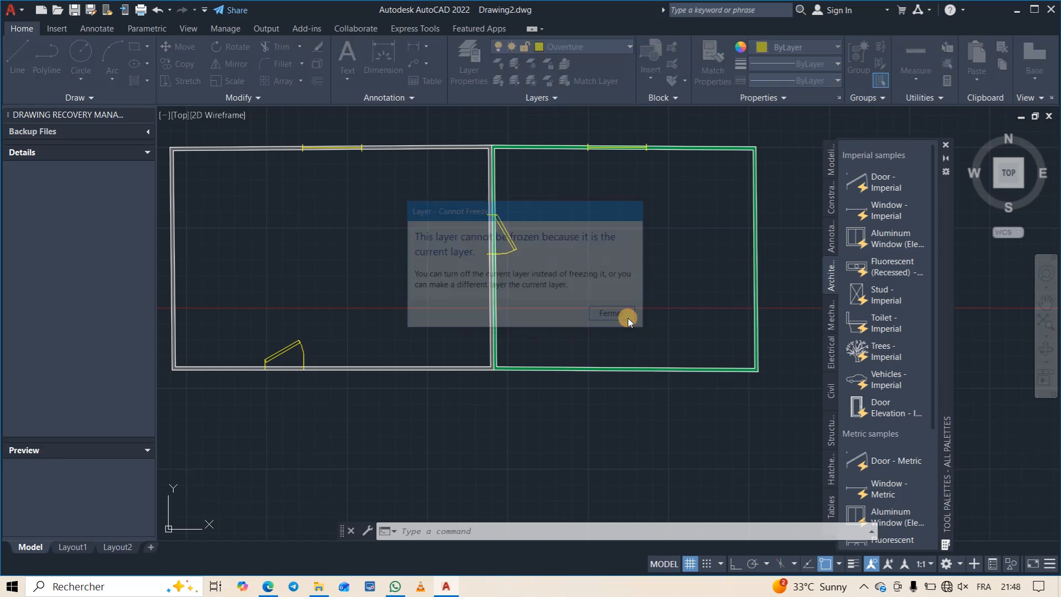
- Make Murs the current layer and turn off the Ouverture layer, leaving any layer unlock command
left_click(629, 47)
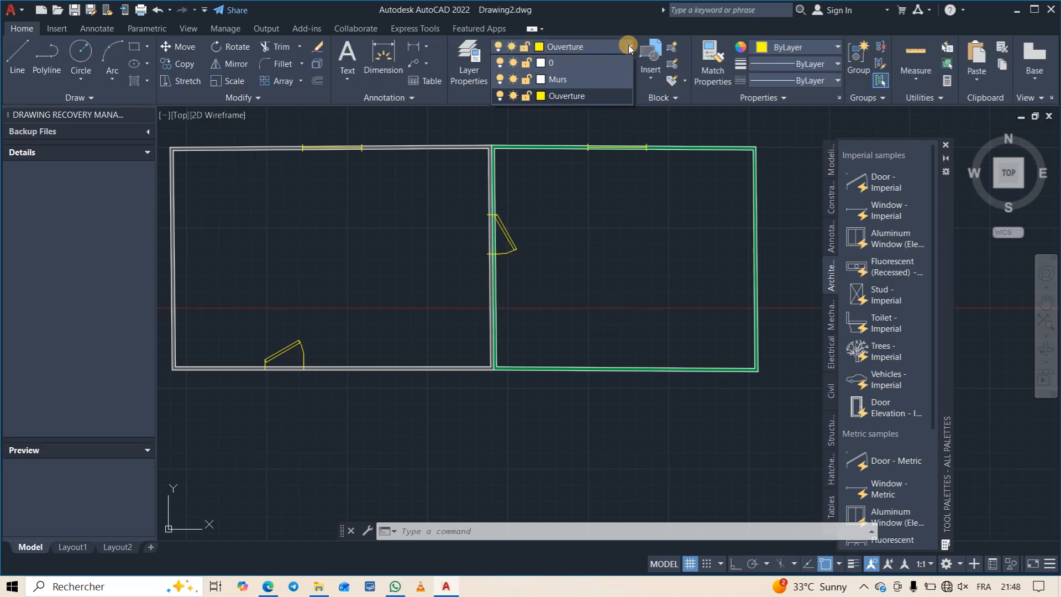
left_click(557, 81)
left_click(554, 81)
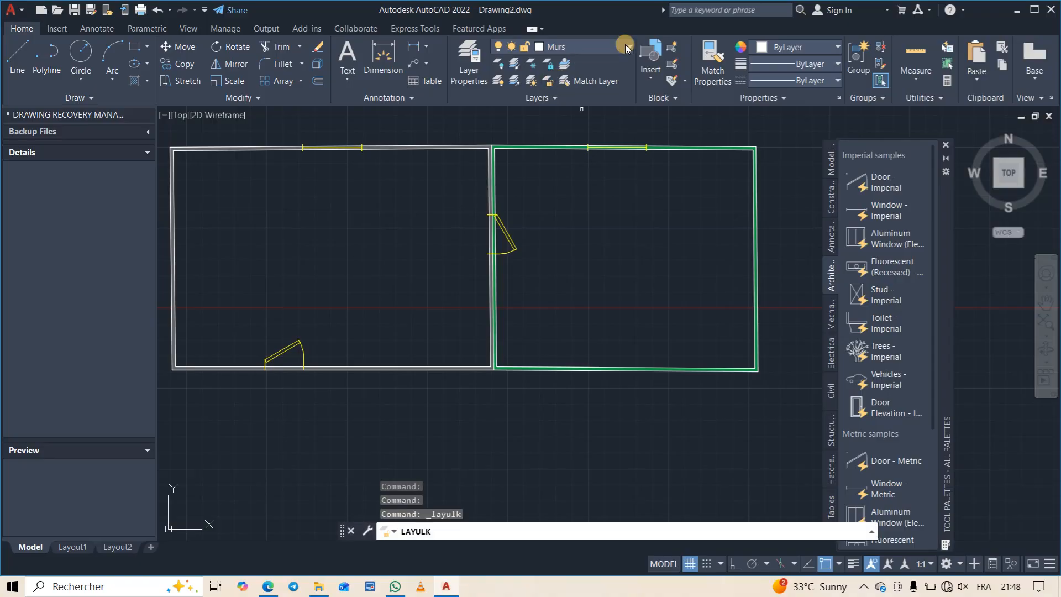
left_click(629, 47)
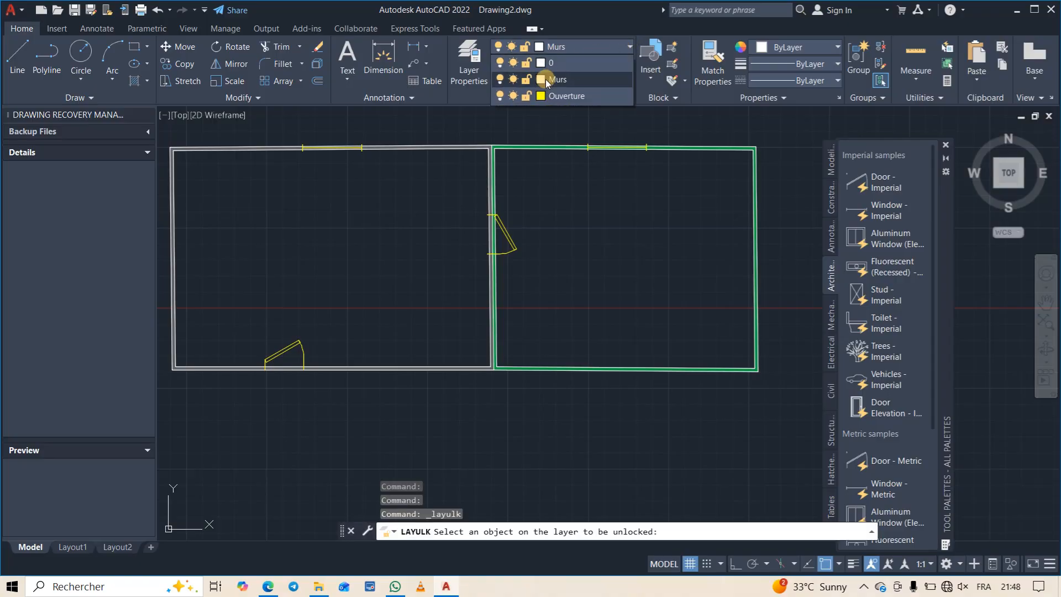
left_click(500, 95)
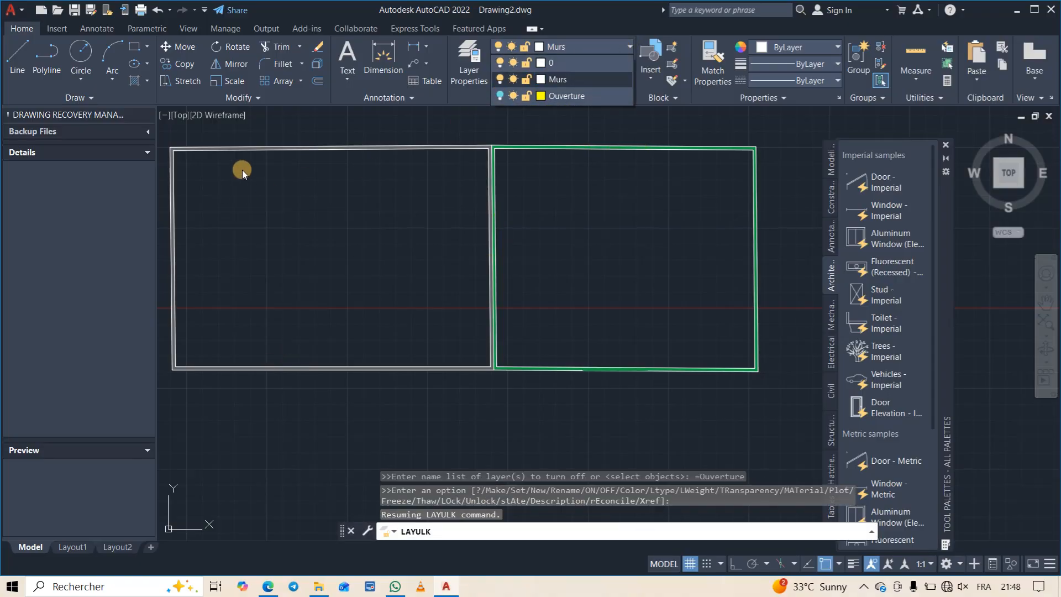
scroll(353, 310, "down", 3)
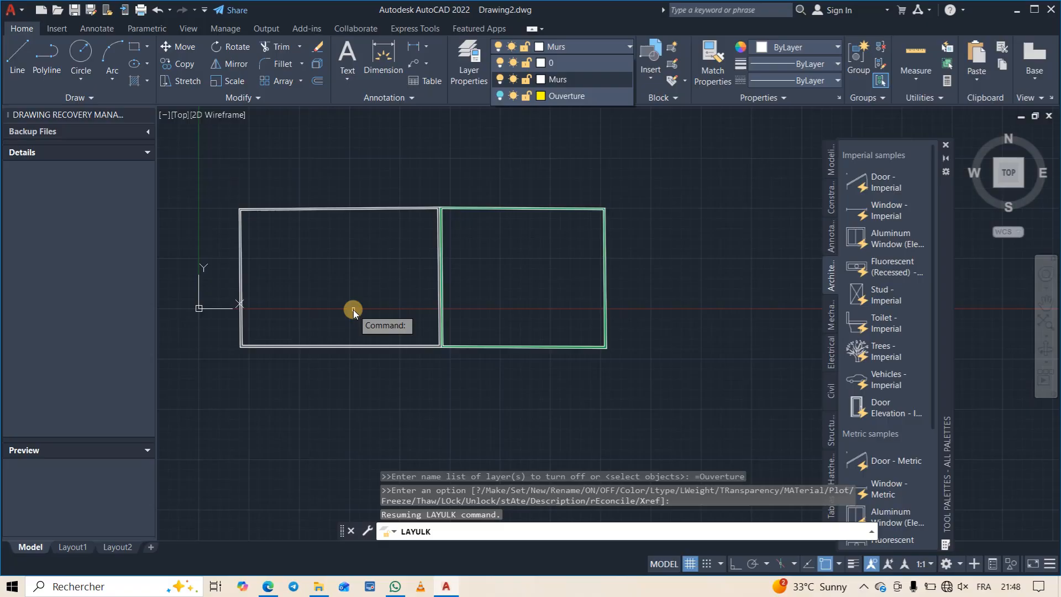
left_click(362, 277)
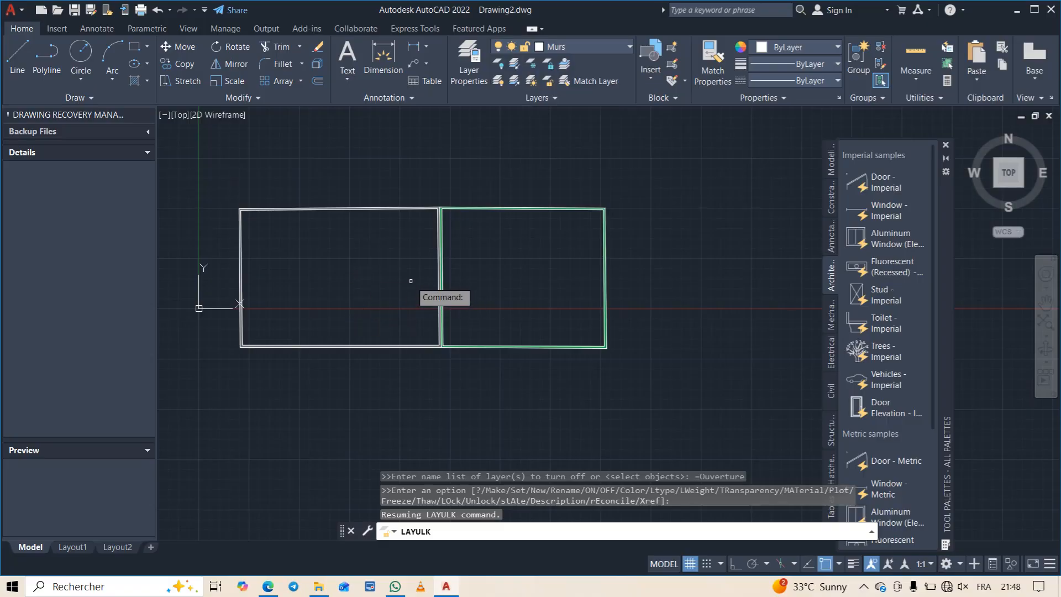
left_click(411, 280)
left_click(360, 282)
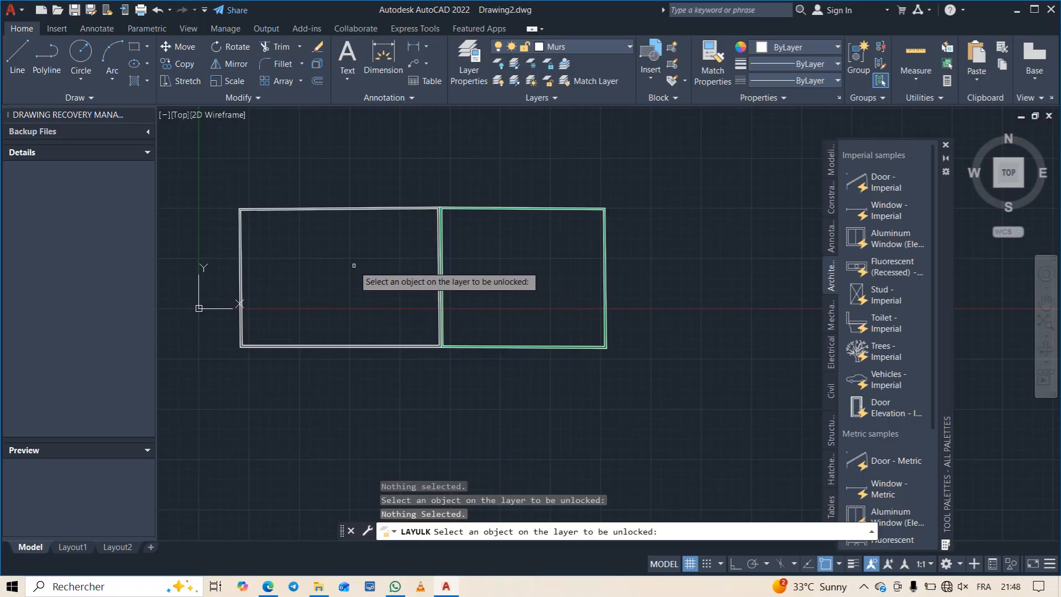
key("Escape")
middle_click_drag(354, 265, 450, 265)
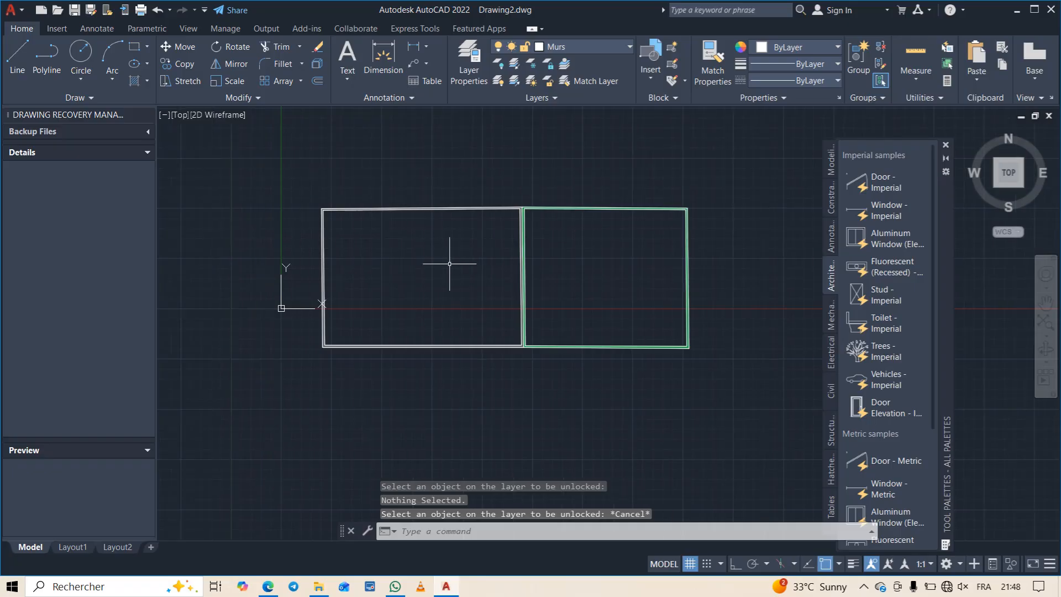
- Turn the Ouverture layer on and off again to check the visibility of the doors and windows
scroll(450, 266, "up", 2)
left_click(628, 53)
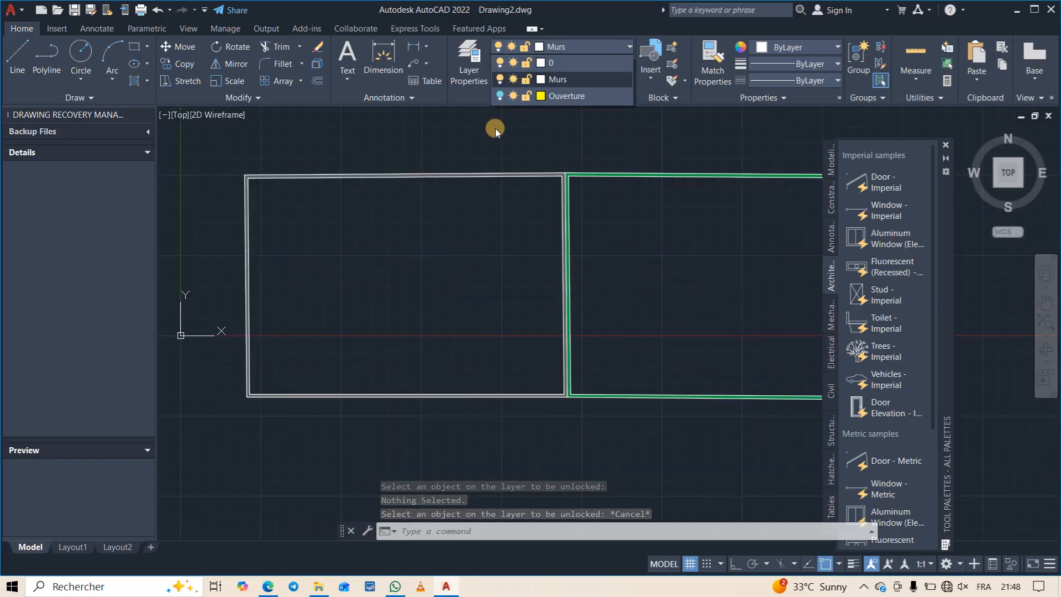
left_click(499, 95)
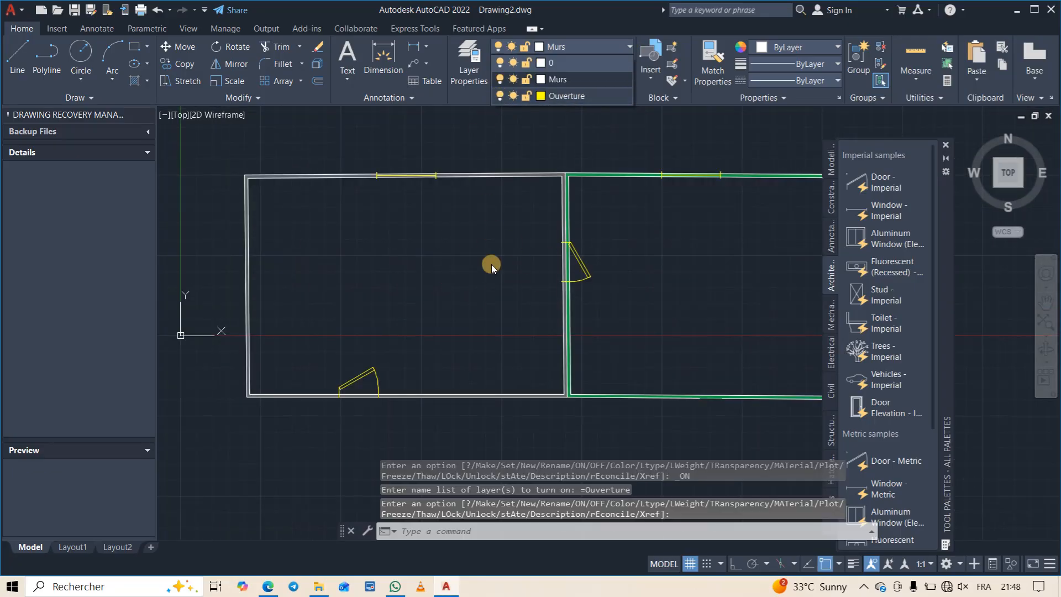
left_click(499, 96)
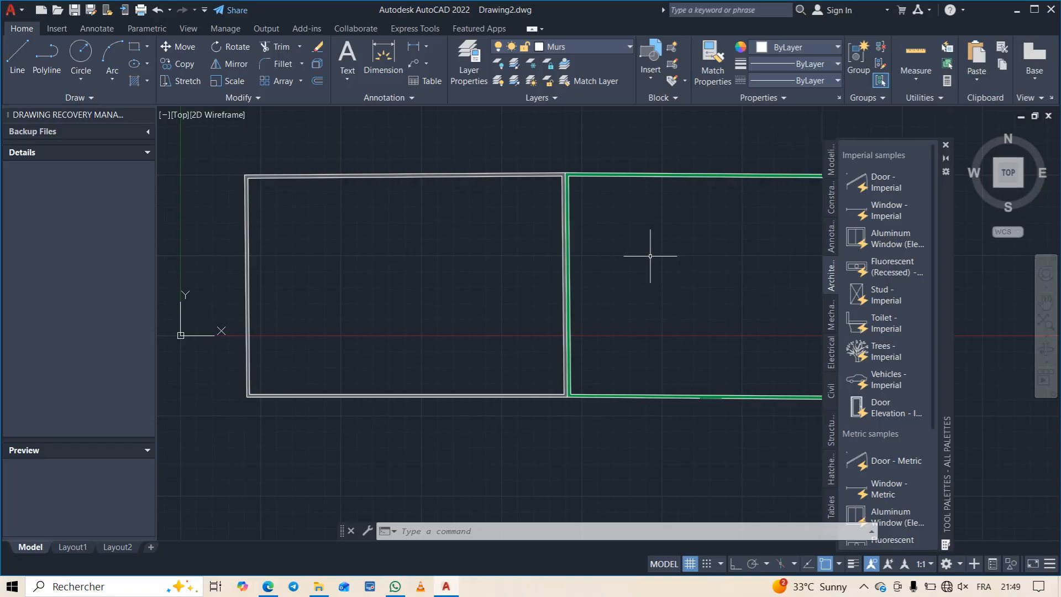
- Turn on the Ouverture layer and lock it, keeping Murs as the current layer
left_click(624, 47)
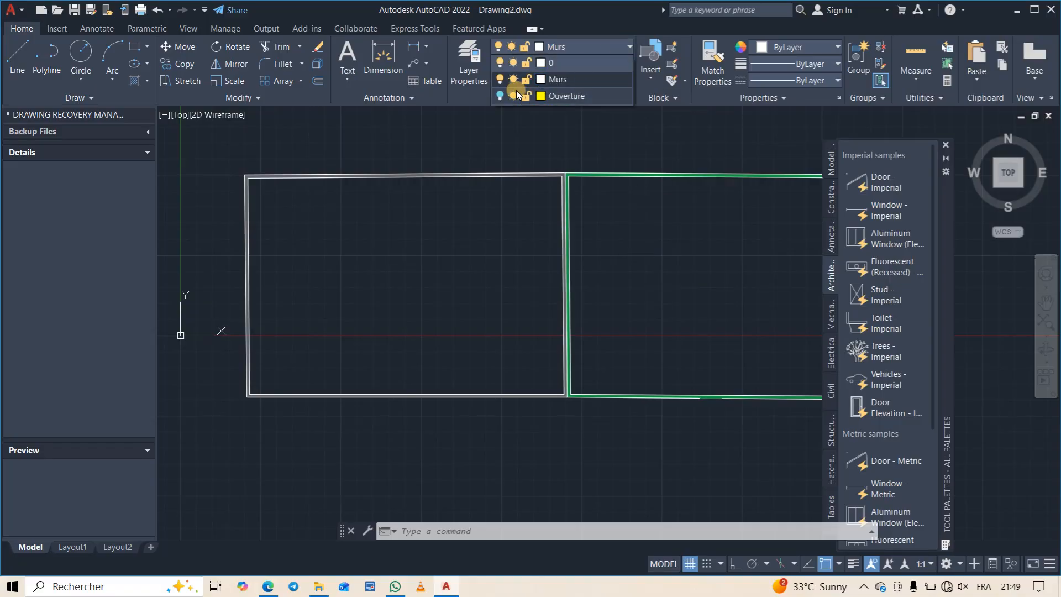
left_click(499, 96)
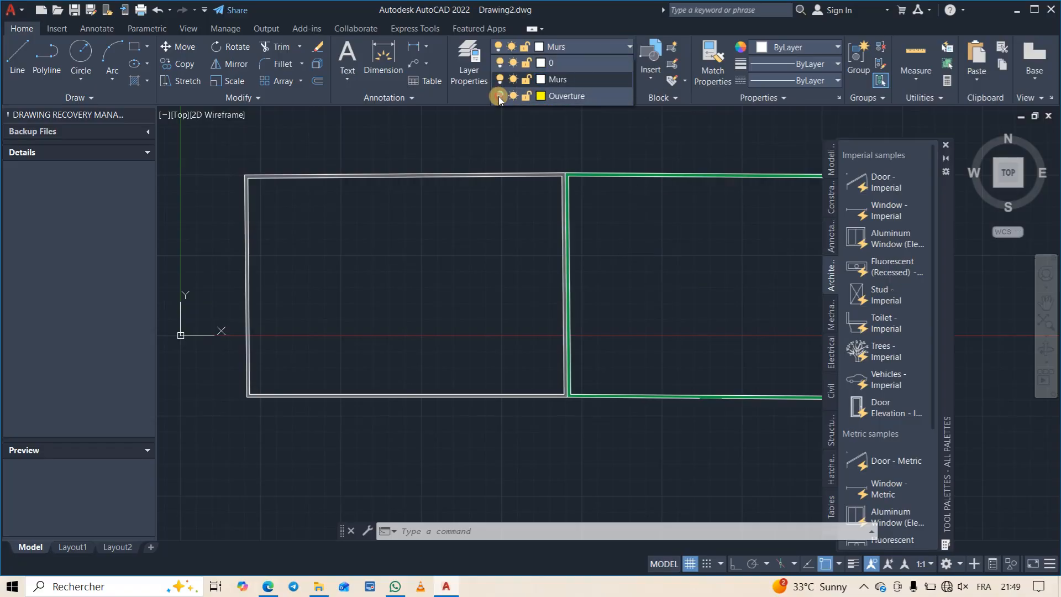
left_click(528, 97)
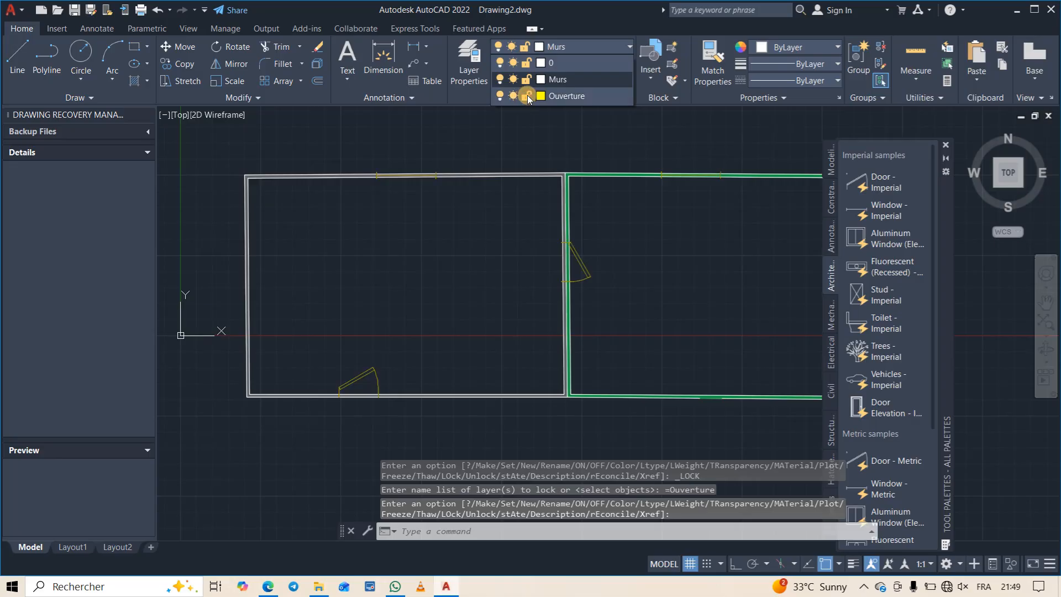
- Try to select and edit the door in the wall between the two rooms while its Ouverture layer is locked
left_click(584, 258)
left_click(586, 271)
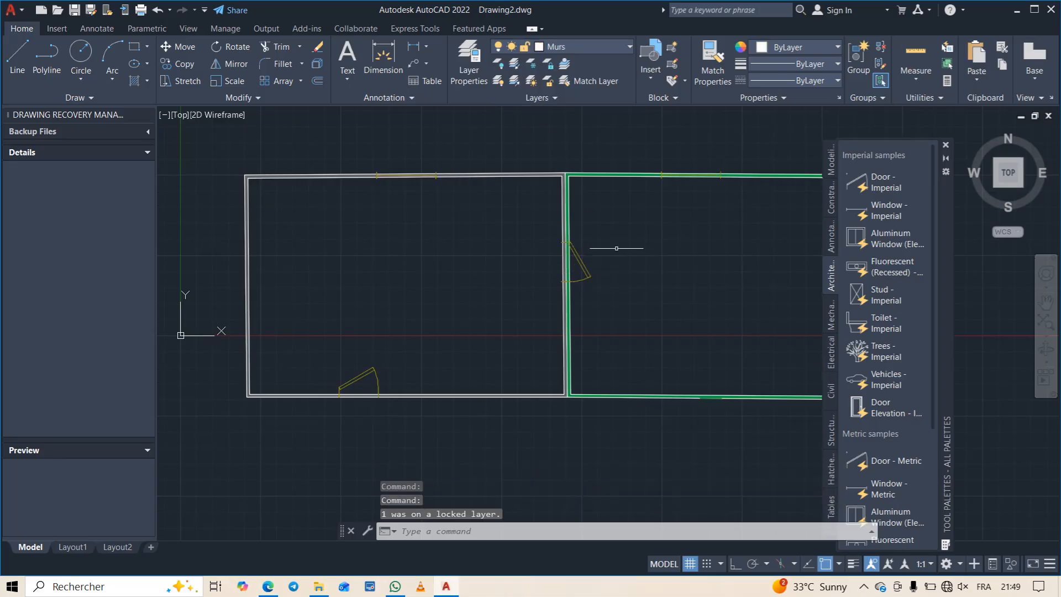
scroll(583, 271, "up", 4)
scroll(583, 271, "up", 5)
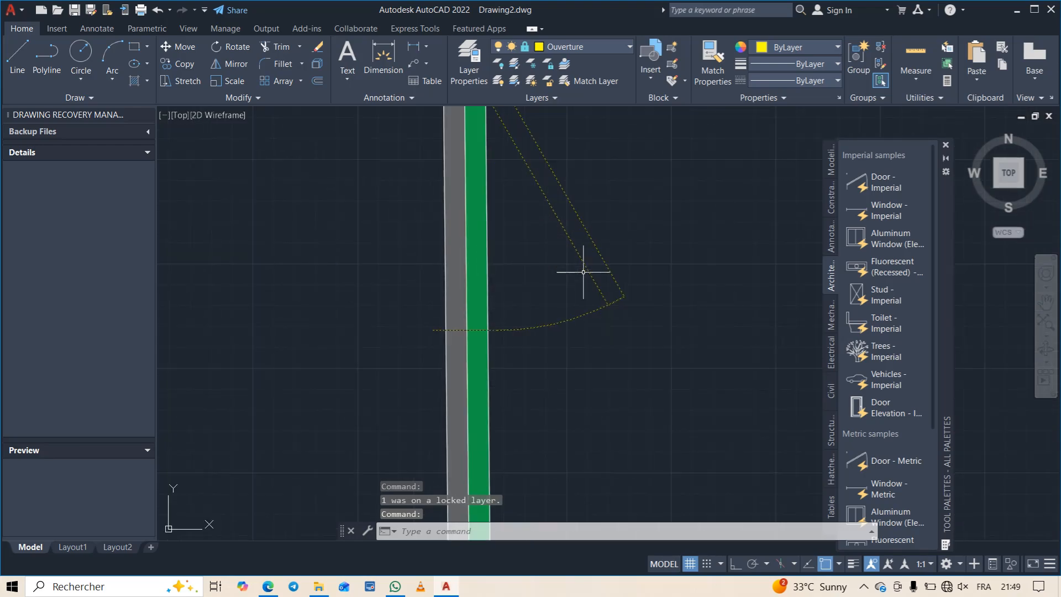
key("Escape")
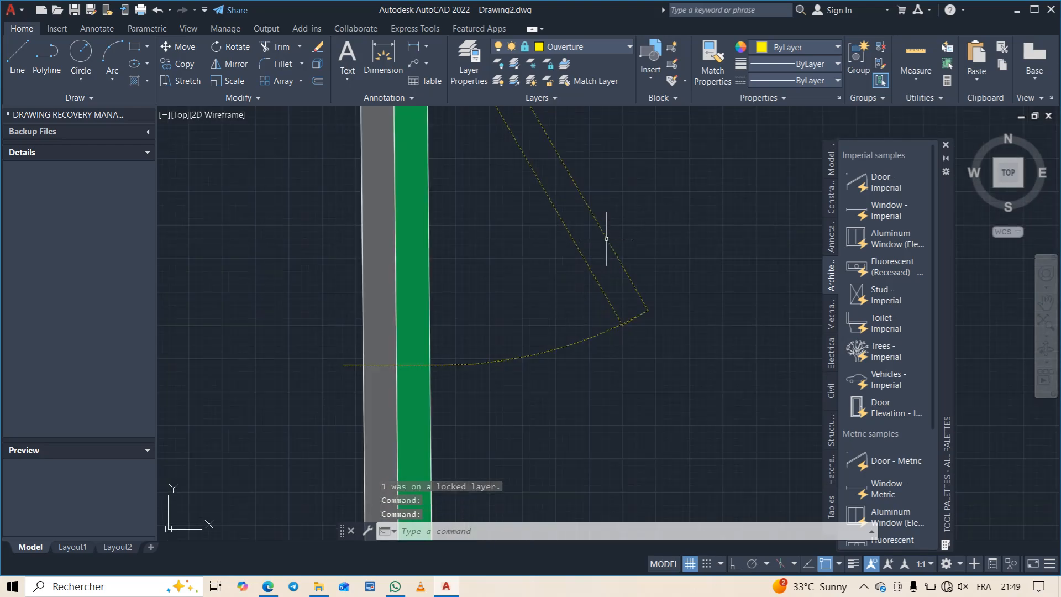
left_click(606, 239)
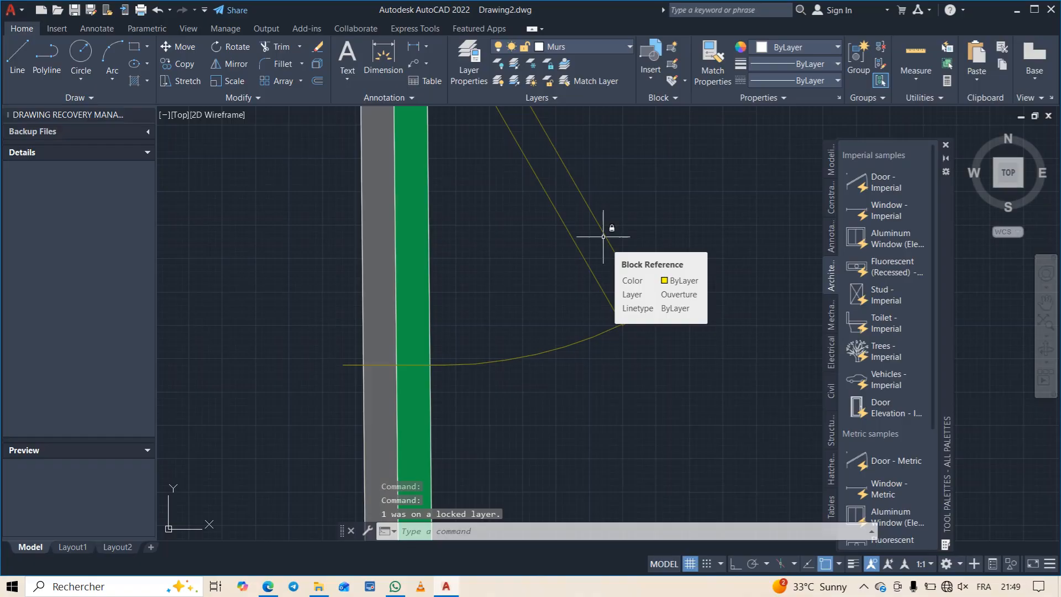
scroll(603, 236, "down", 8)
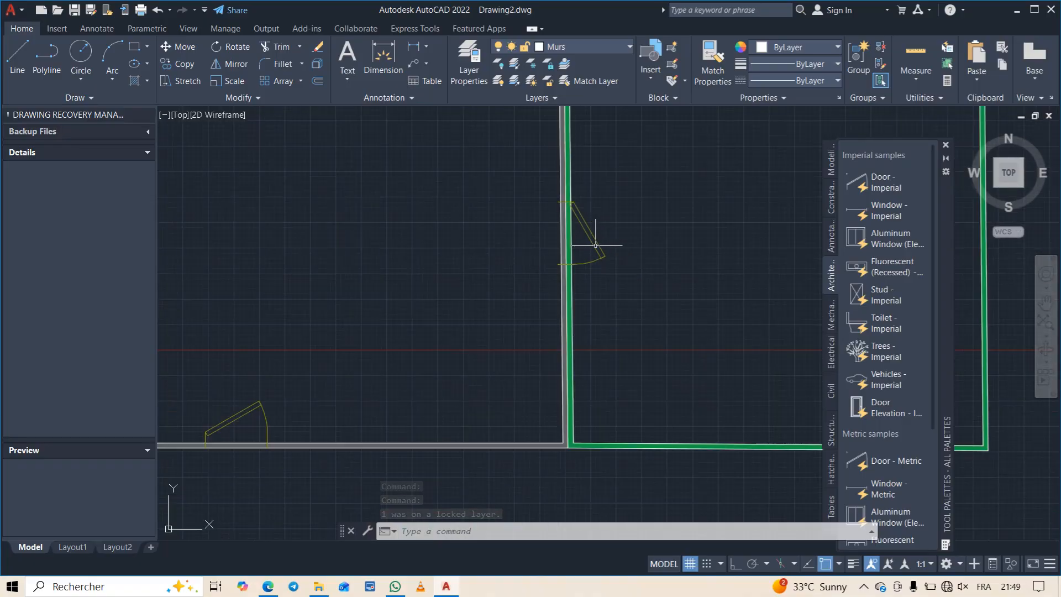
- Unlock the Ouverture layer
left_click(630, 46)
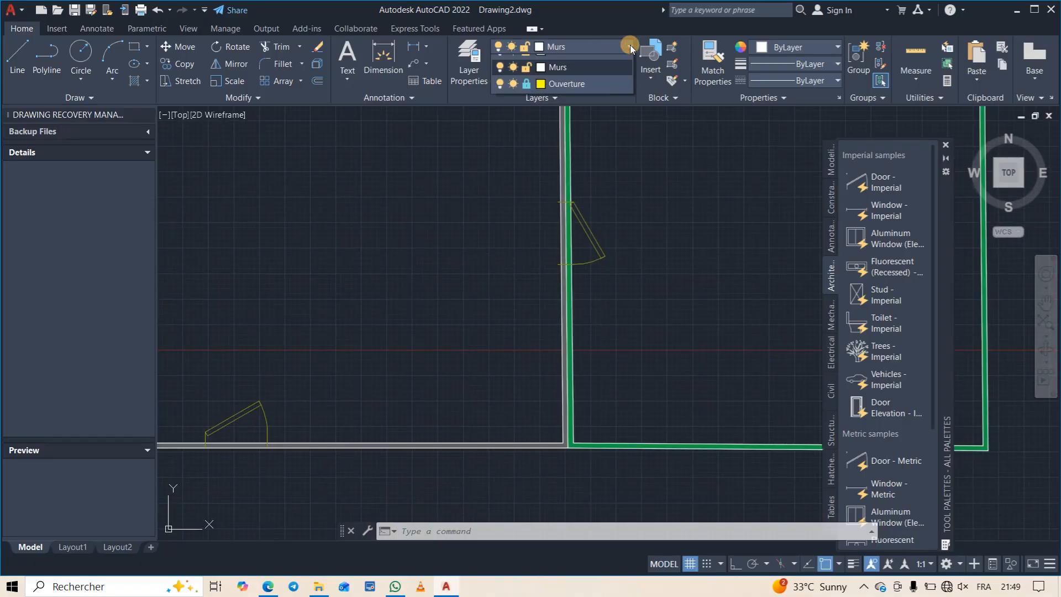
left_click(526, 95)
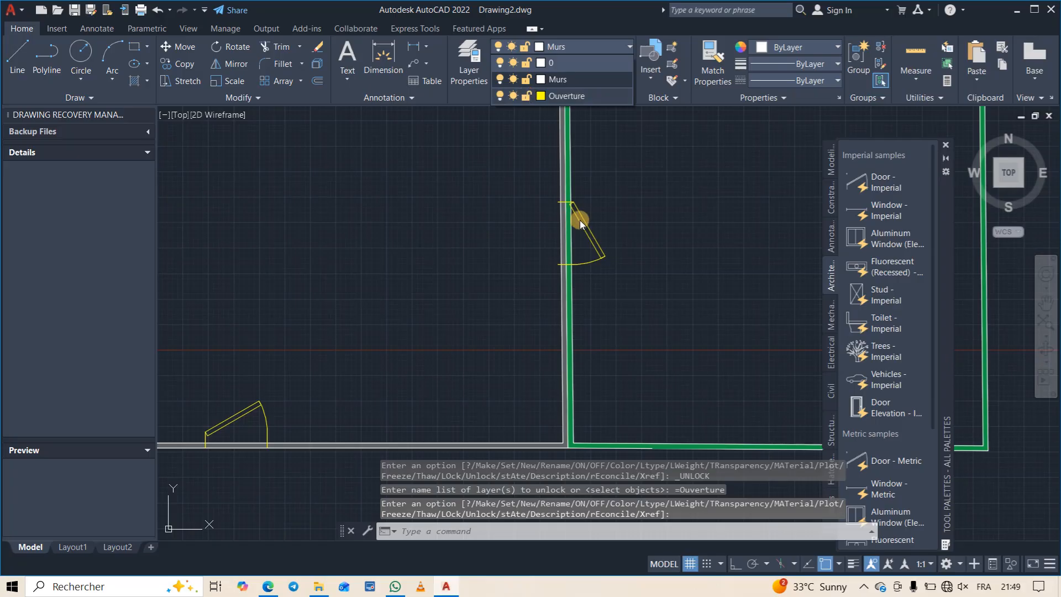
- Move the door in the shared wall off into the green-walled room by its insertion point, and undo the move
left_click(577, 204)
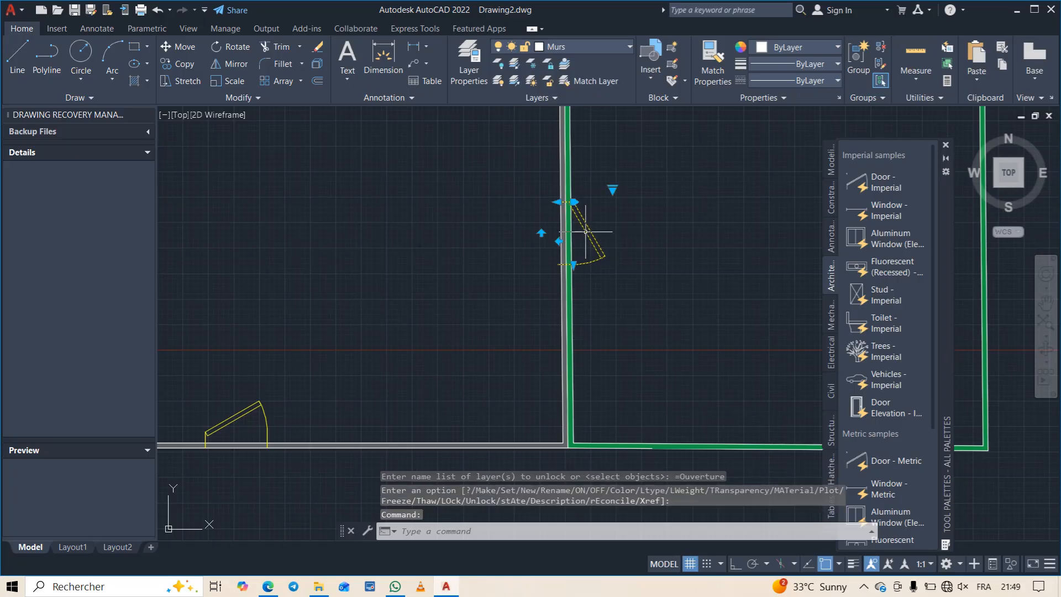
left_click(574, 202)
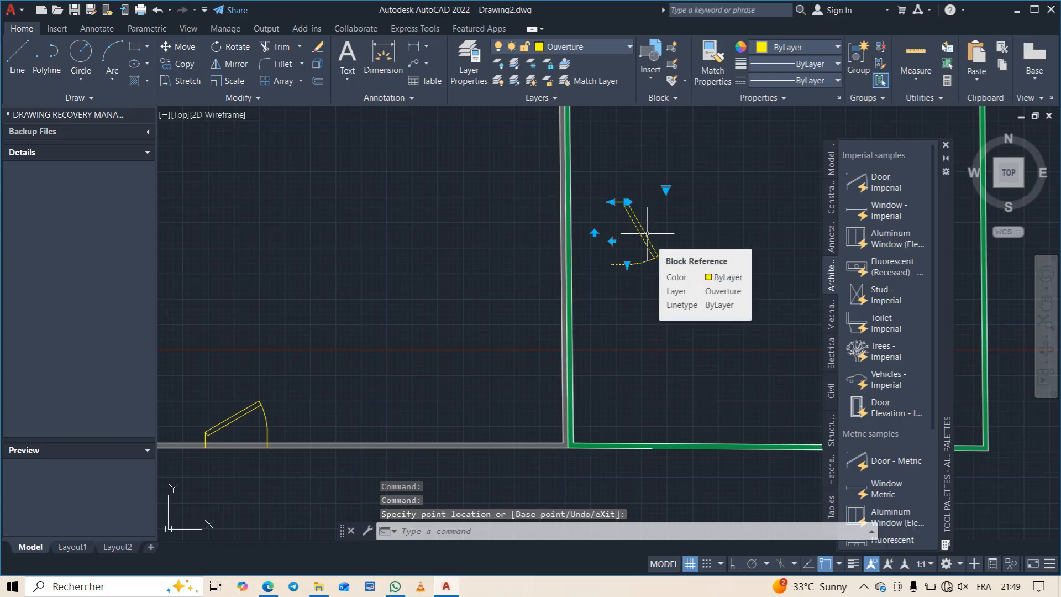
key("ctrl+z")
scroll(647, 232, "down", 5)
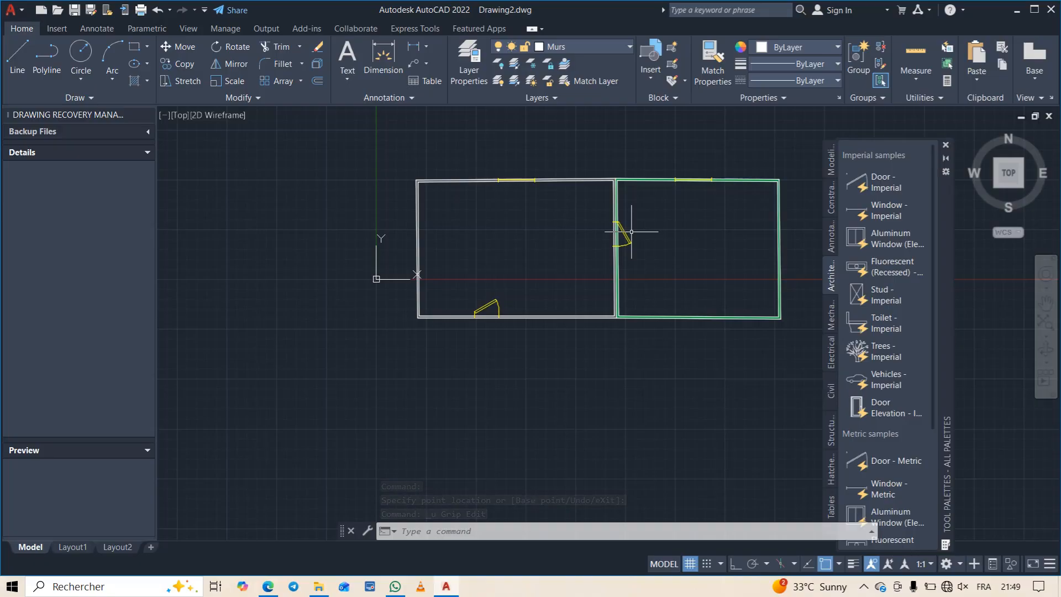
- Open the list of layers
left_click(625, 46)
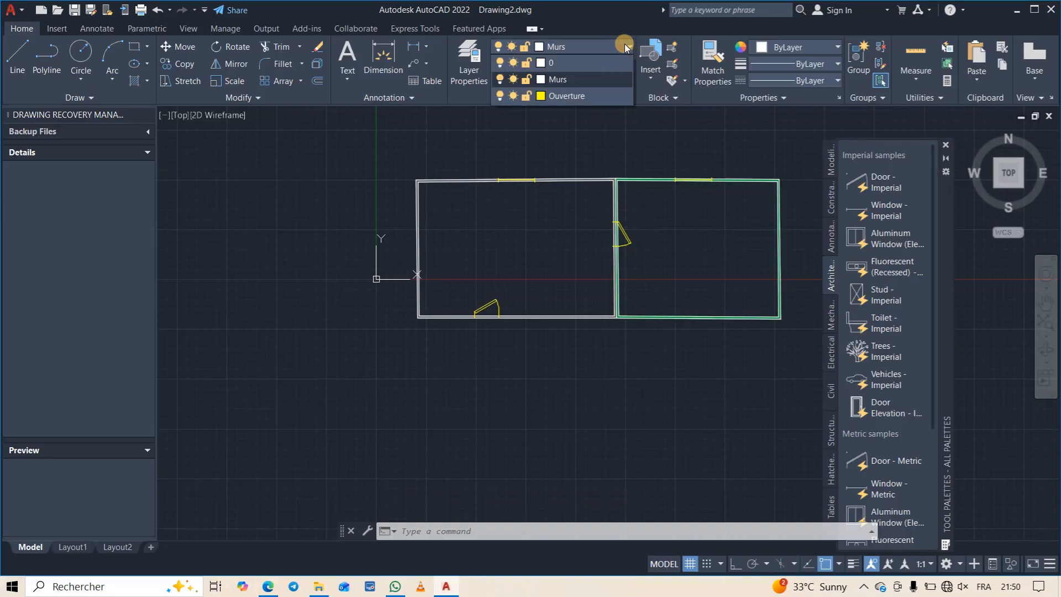